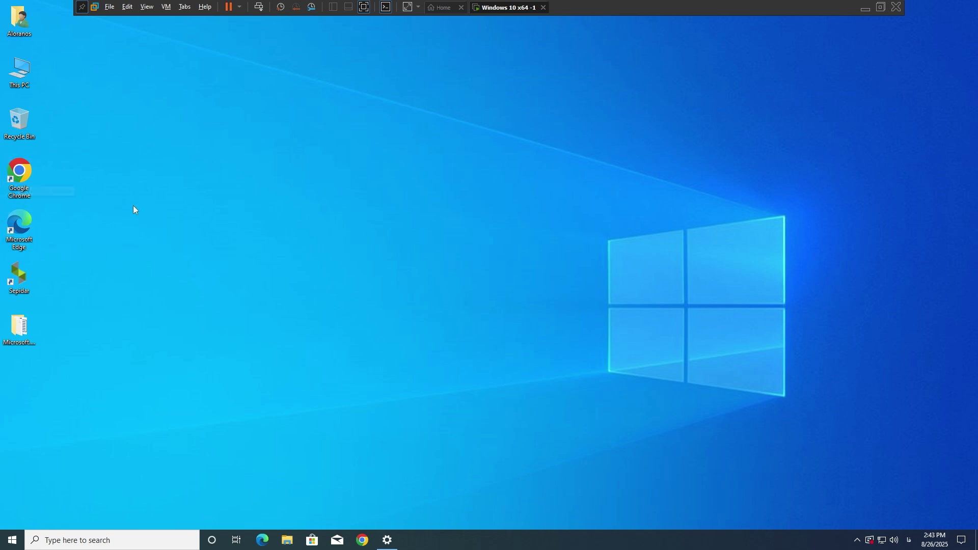
- Open Google Chrome and search Google for "دانلود Word 2016"
double_click(27, 166)
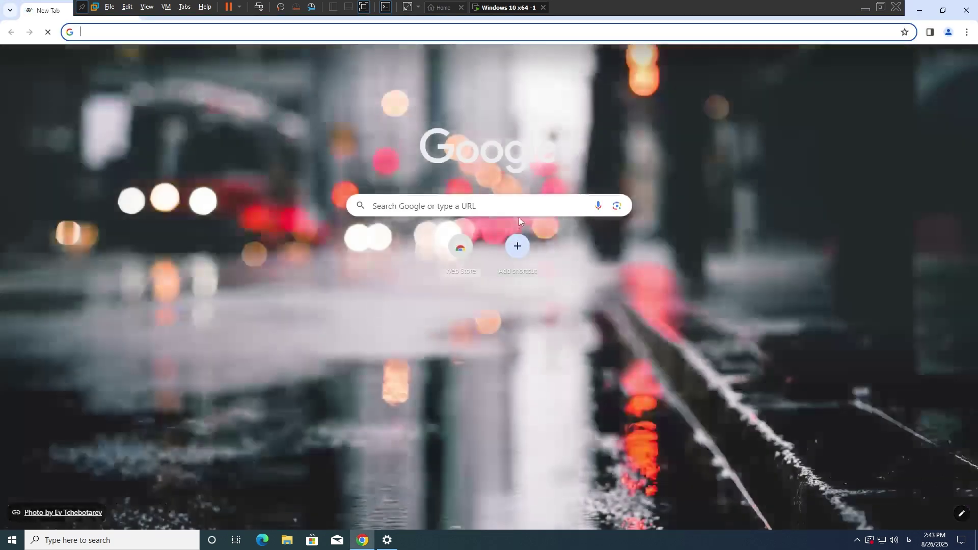
left_click(518, 213)
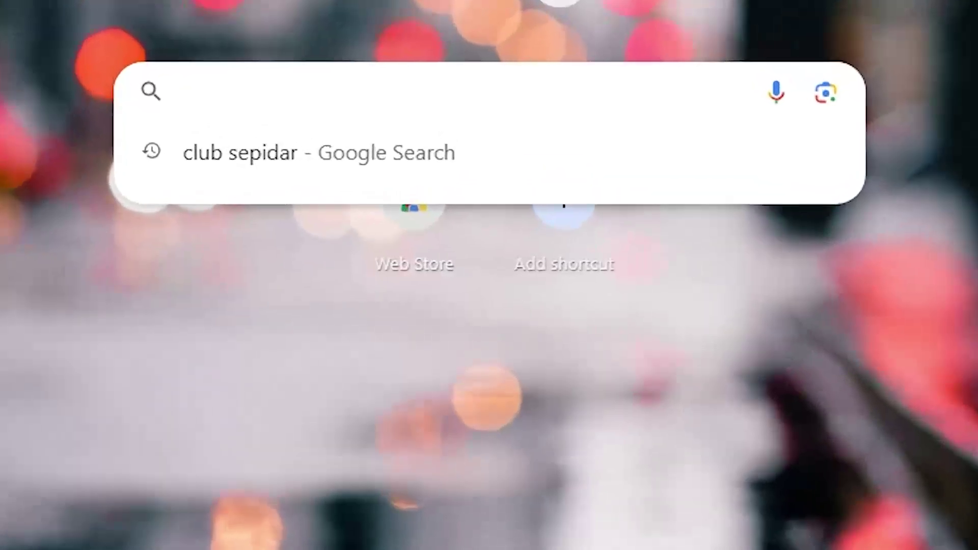
type("دانل")
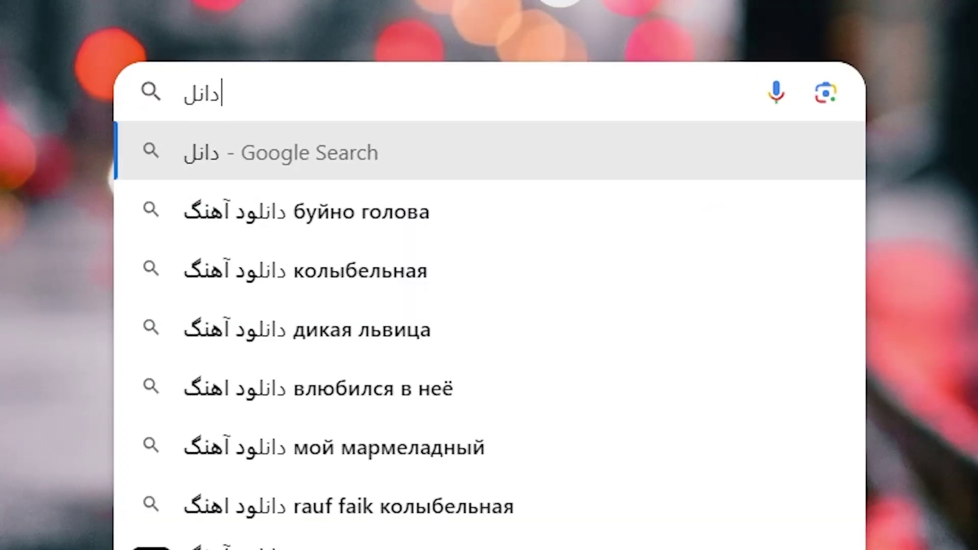
type("ود W")
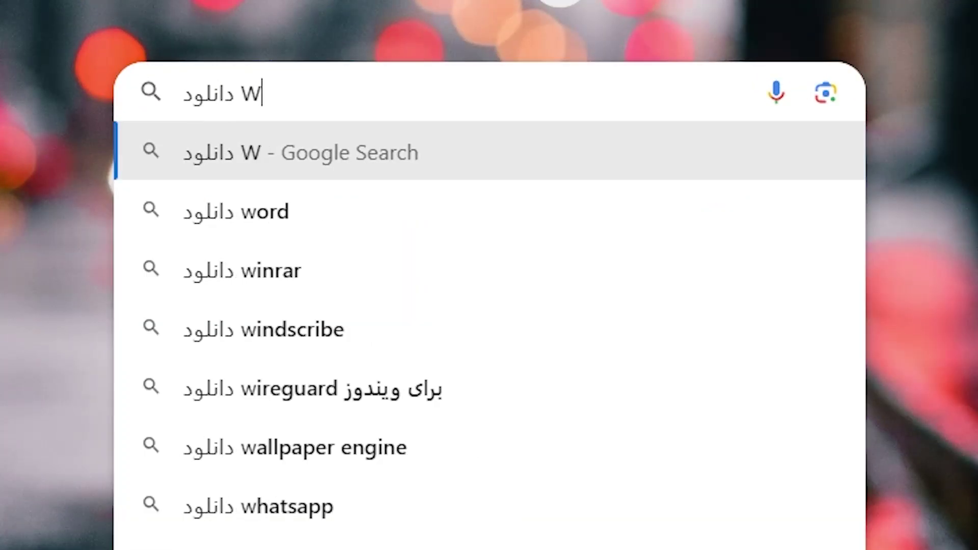
type("ord 2016")
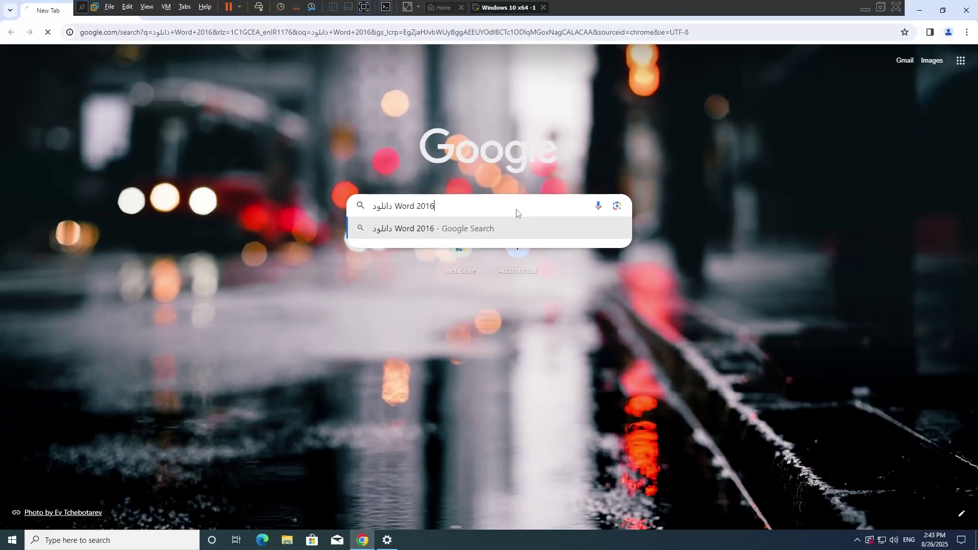
key("Return")
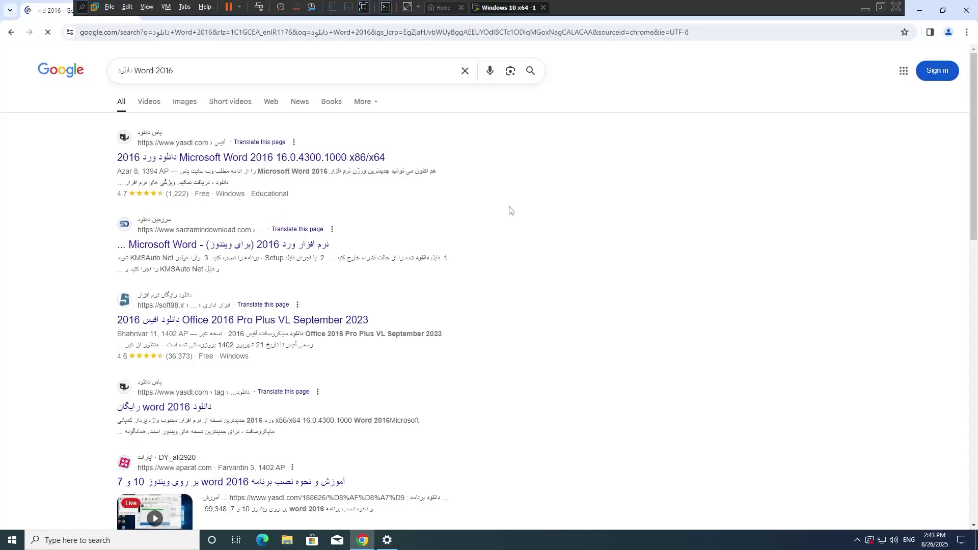
- Open the yasdl.com Microsoft Word 2016 result and the soft98.ir Office 2016 Pro Plus result in separate new tabs
right_click(250, 155)
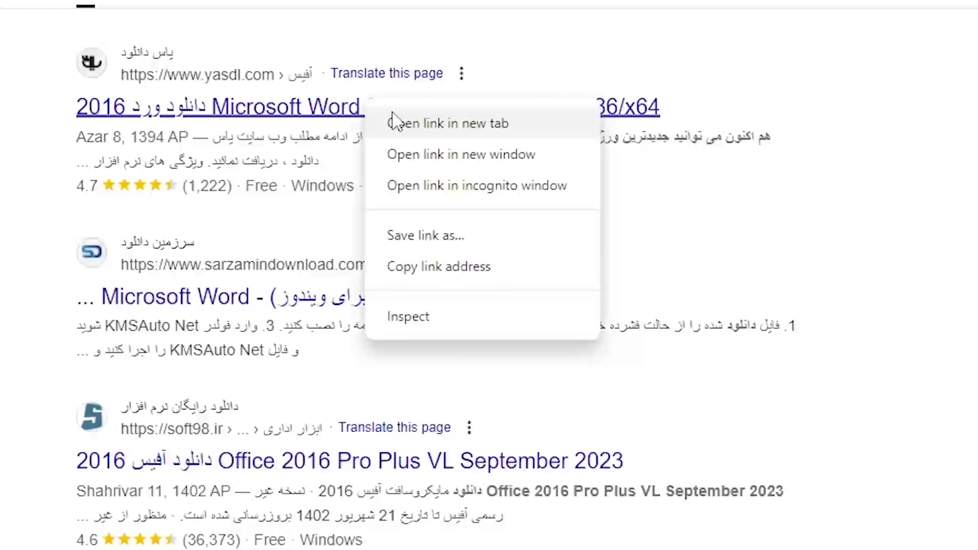
left_click(396, 122)
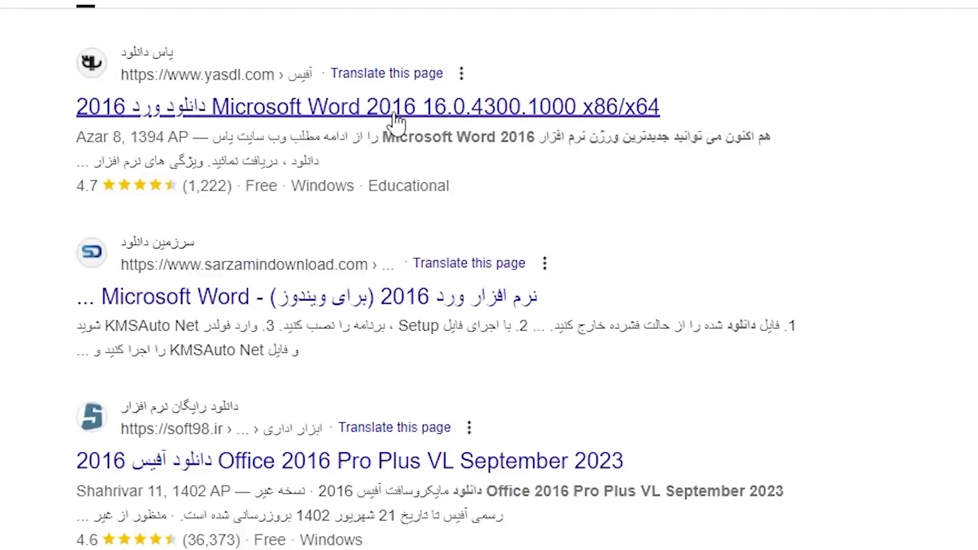
right_click(333, 461)
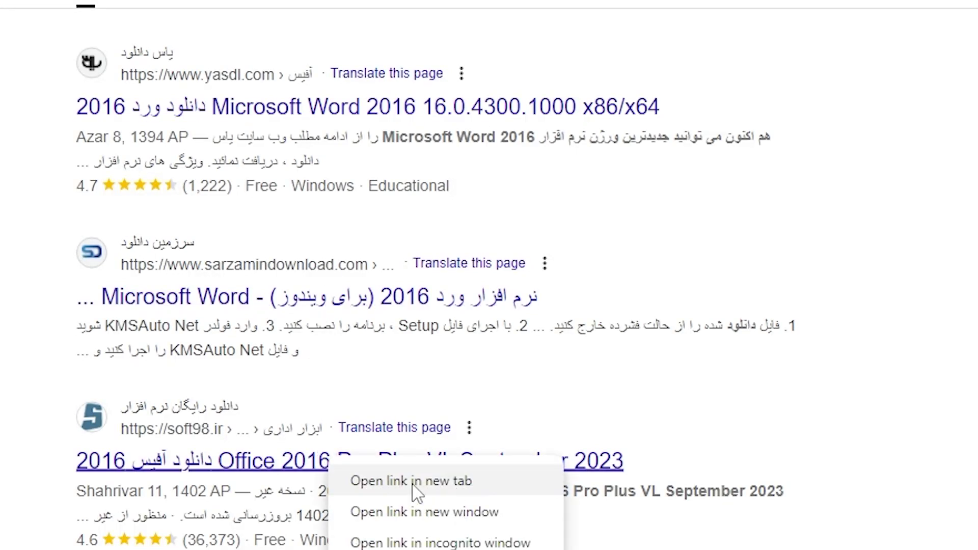
left_click(412, 537)
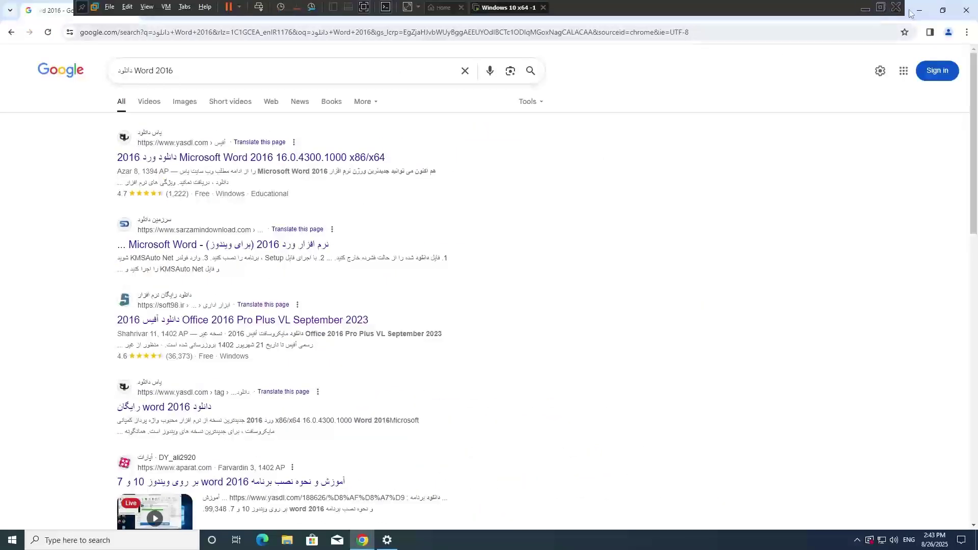
- Switch to the yasdl.com Word 2016 page and find its system requirements and the 32-bit and 64-bit download links
left_click(942, 10)
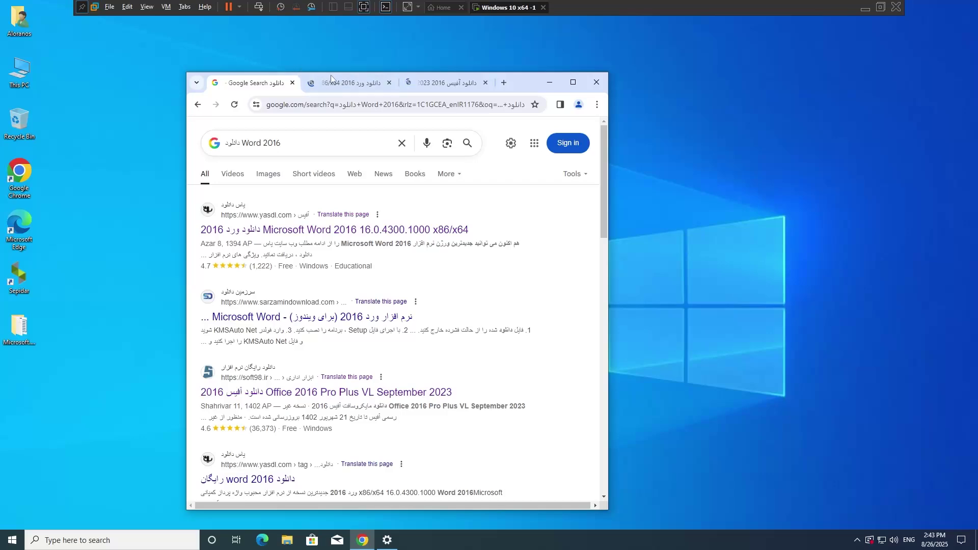
left_click(331, 77)
left_click(573, 82)
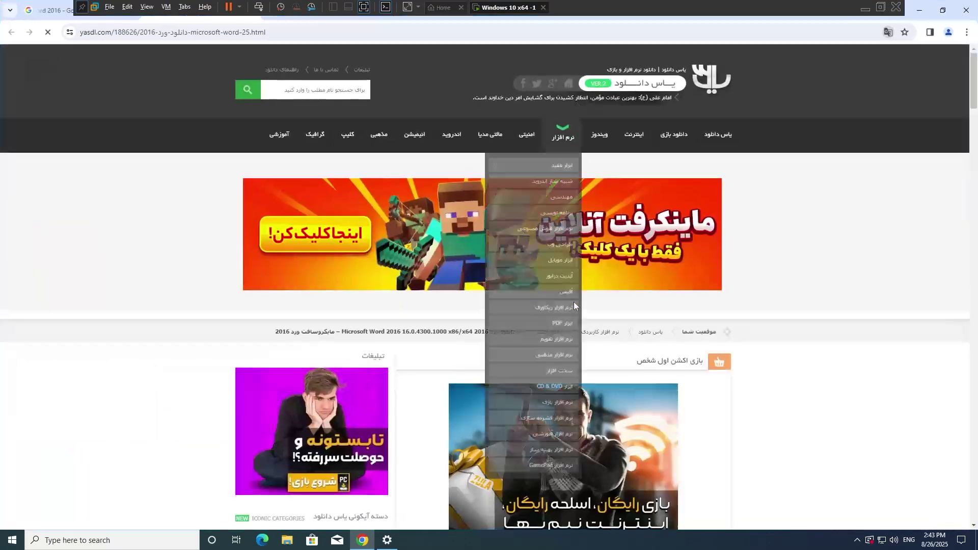
scroll(749, 397, "down", 15)
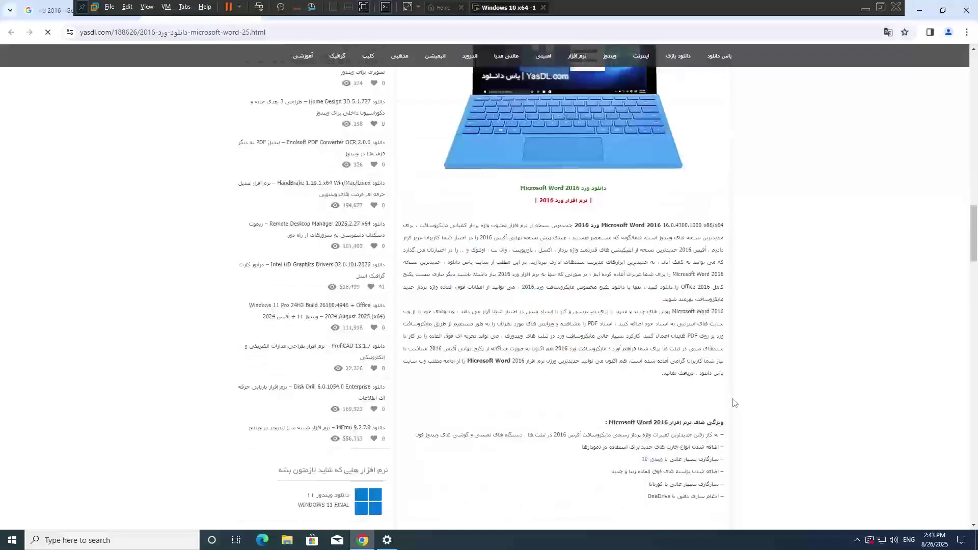
scroll(734, 401, "up", 7)
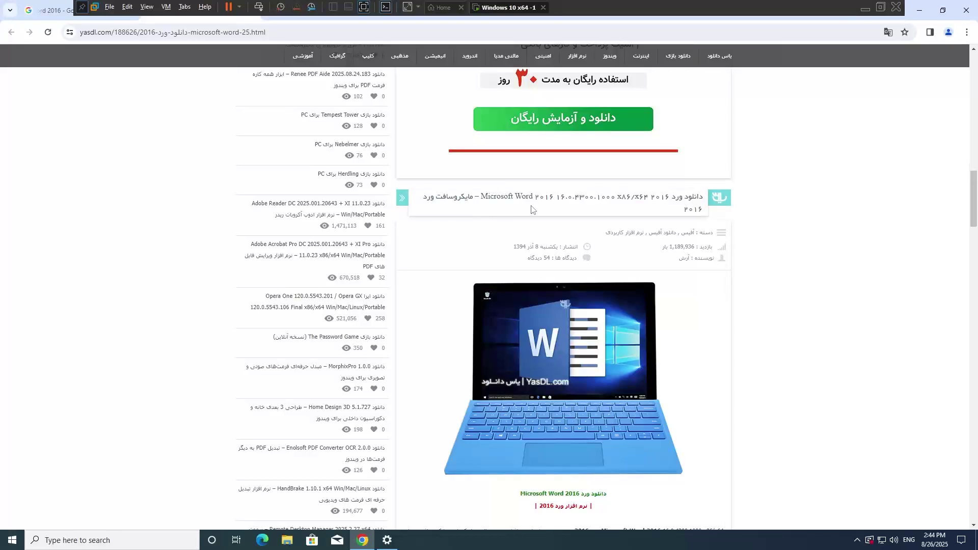
scroll(596, 414, "down", 15)
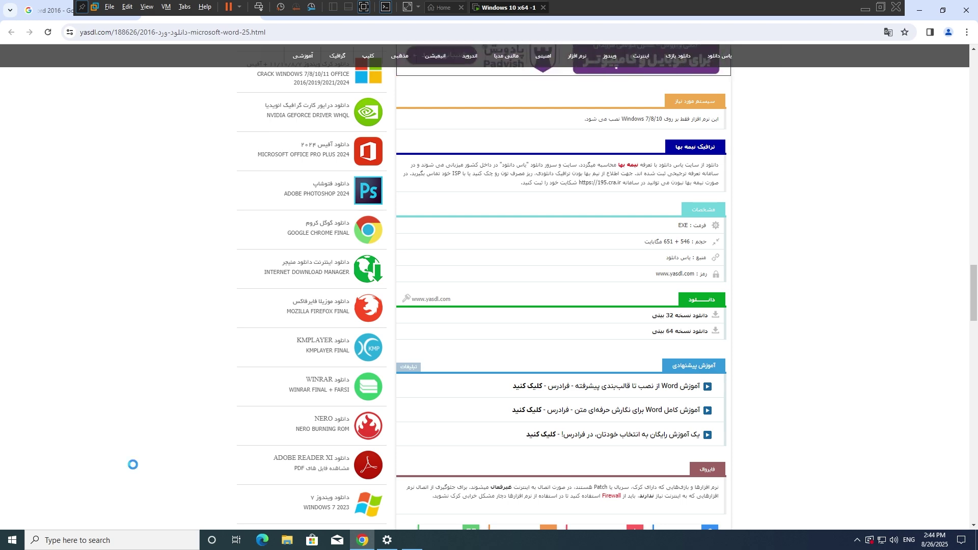
- Run dxdiag, accept the driver signature check, look up whether Windows is 32-bit or 64-bit, and close the tool
key("super+r")
type("fd")
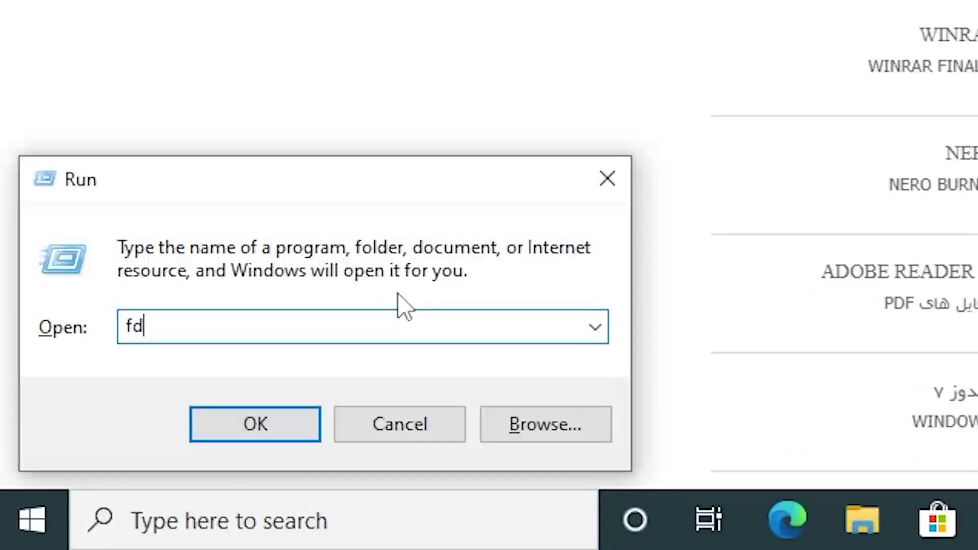
key("BackSpace")
key("BackSpace")
type("dxdiag")
key("Return")
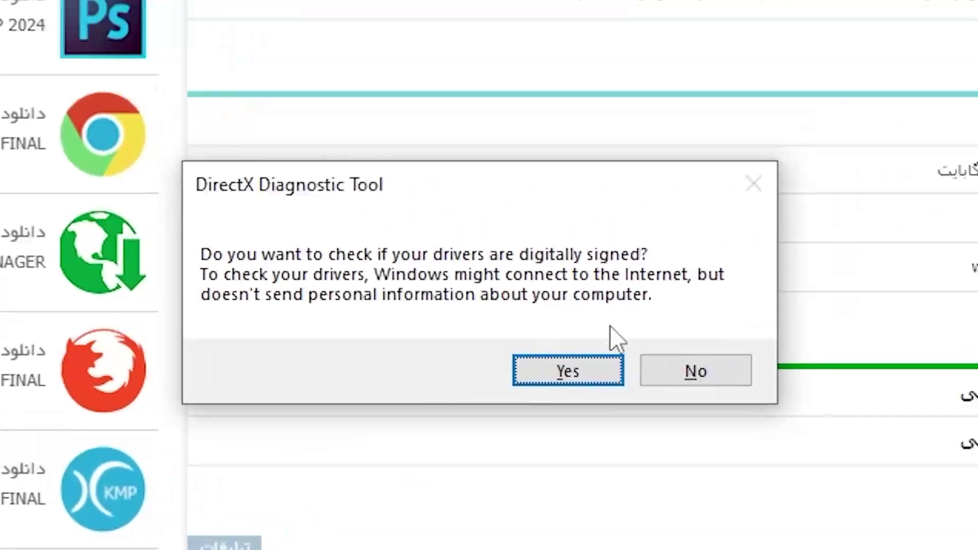
left_click(586, 371)
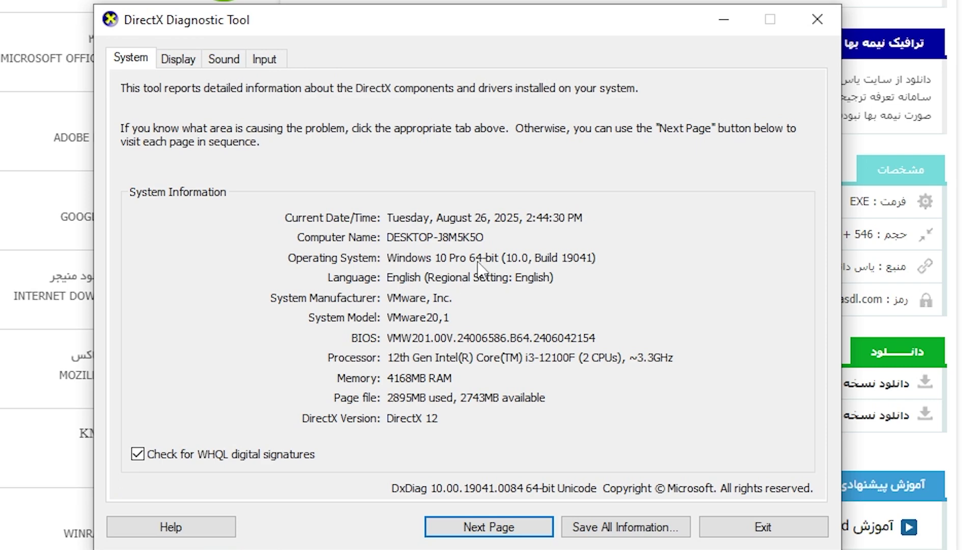
left_click(810, 21)
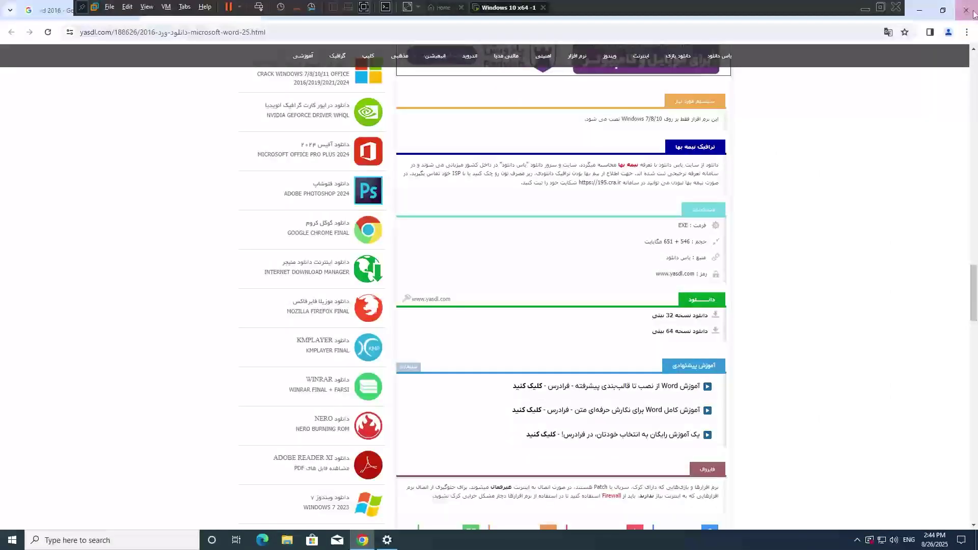
- Close the browser and launch Word-2016.16.0.4300.1000.64 from the Microsoft Word folder on the desktop with administrator rights
left_click(974, 12)
double_click(14, 333)
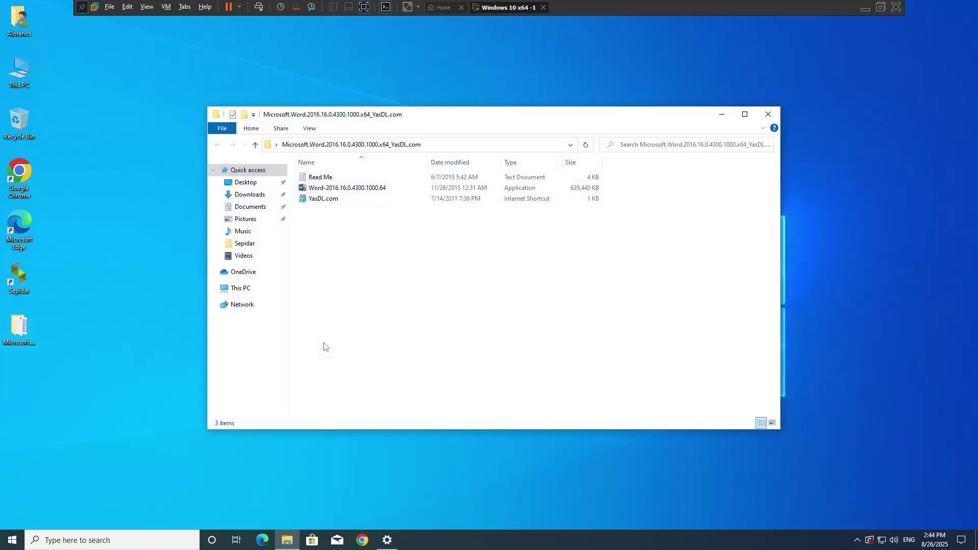
left_click(328, 183)
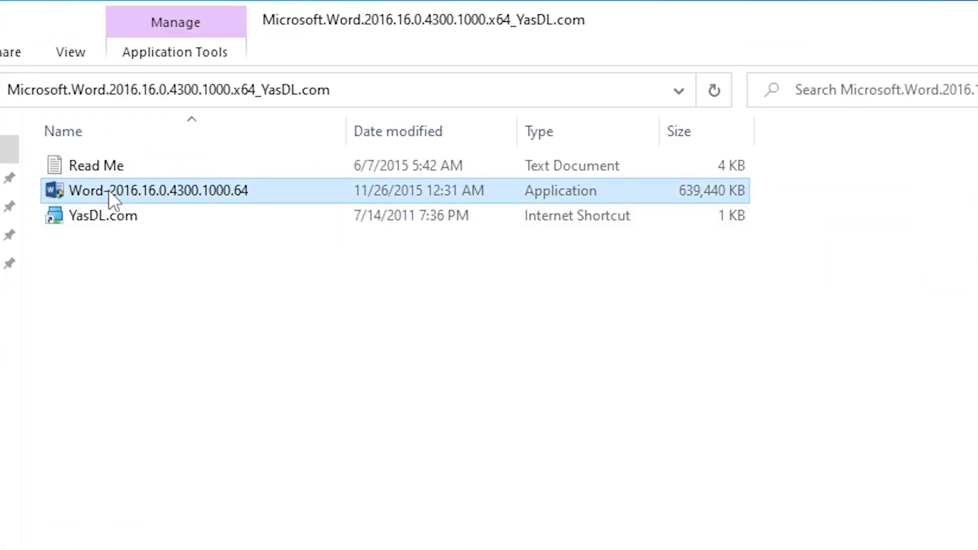
right_click(109, 191)
left_click(176, 234)
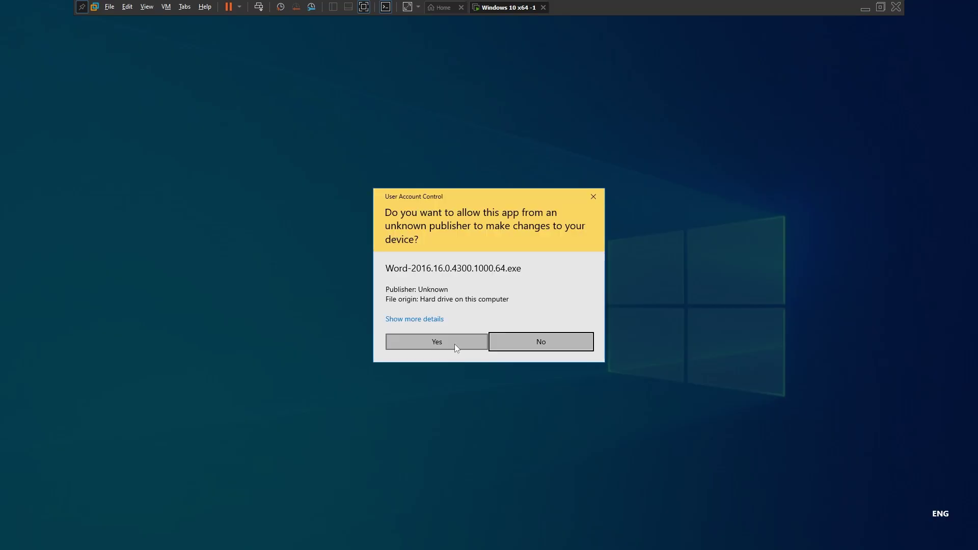
left_click(454, 344)
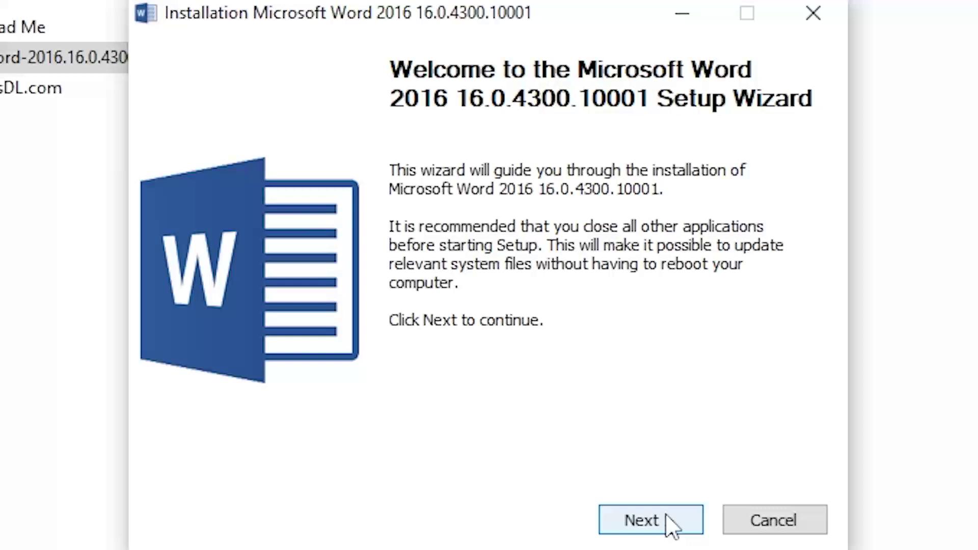
- Proceed past the setup welcome page, select Install Microsoft Word 2016, and choose the customized installation
left_click(667, 521)
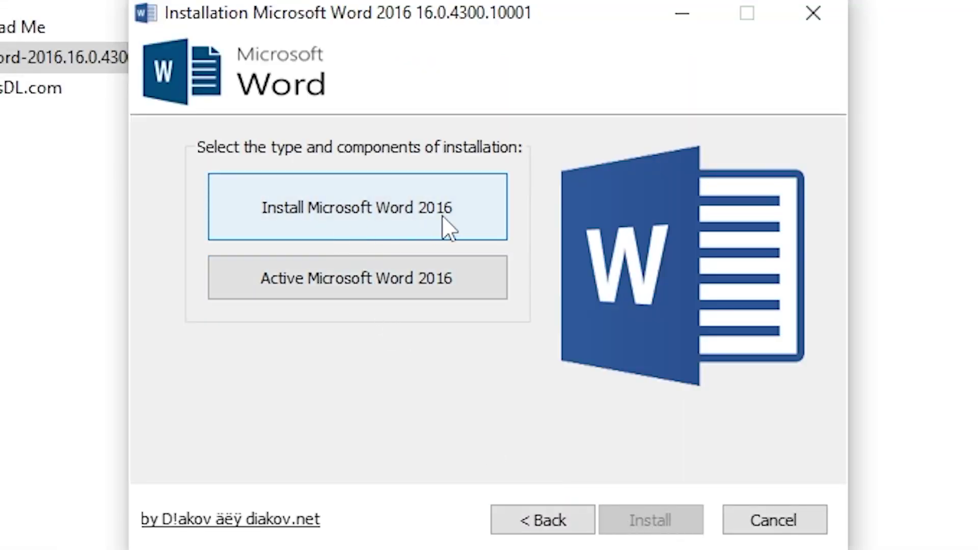
left_click(383, 217)
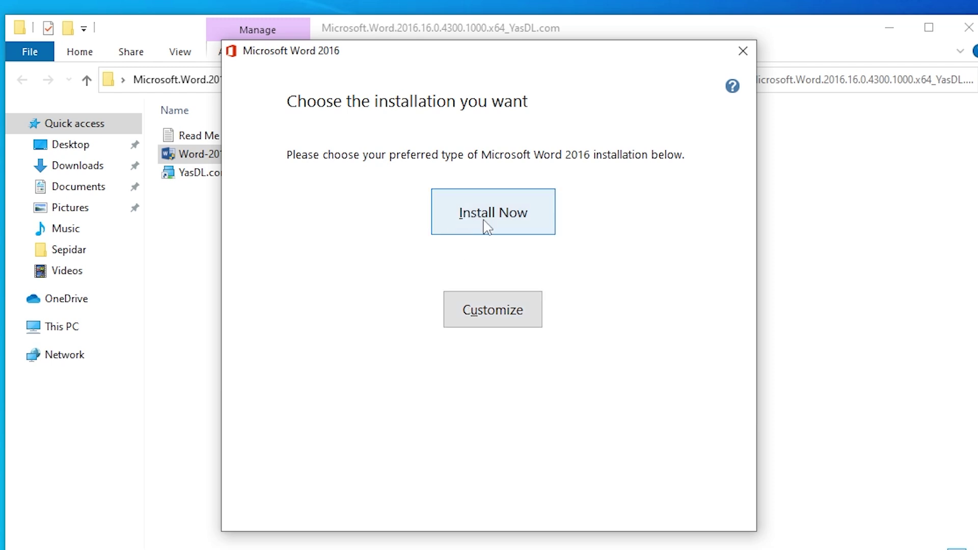
left_click(517, 314)
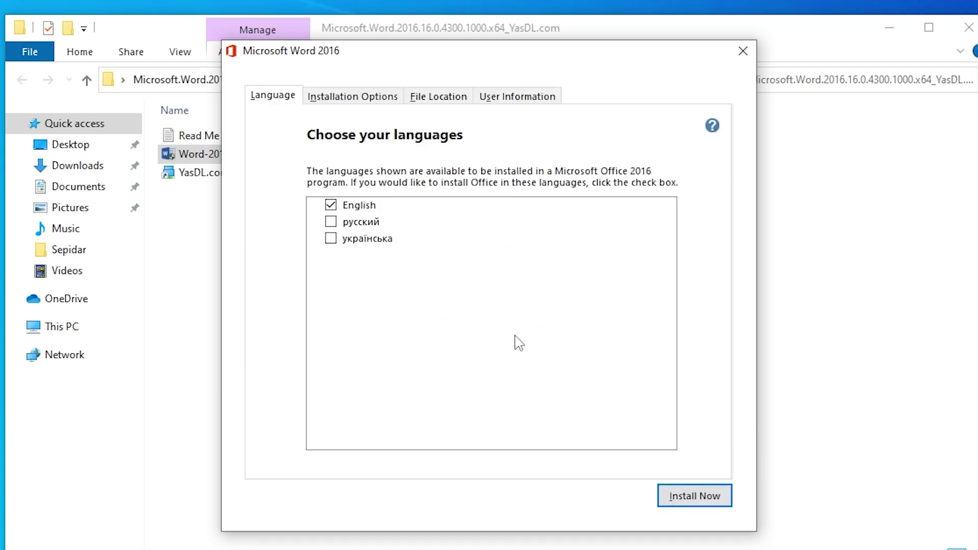
- Review the installation options, file location, user information and language settings of the Word 2016 setup
left_click(315, 95)
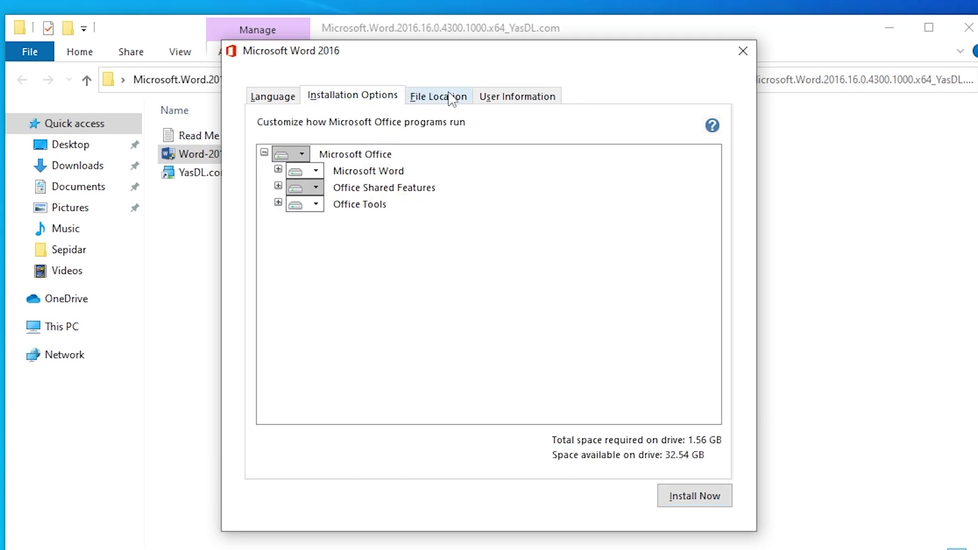
left_click(450, 97)
left_click(521, 102)
left_click(332, 97)
left_click(446, 97)
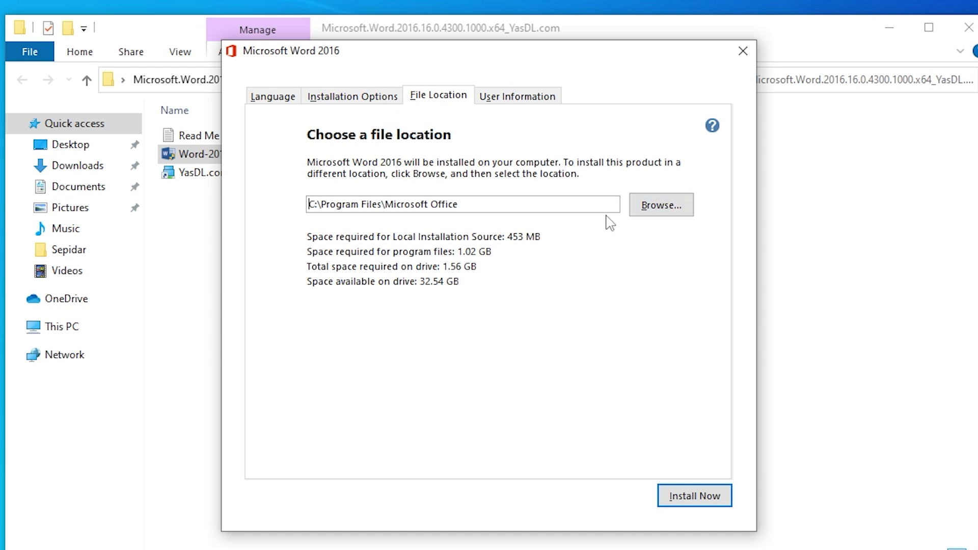
left_click(505, 99)
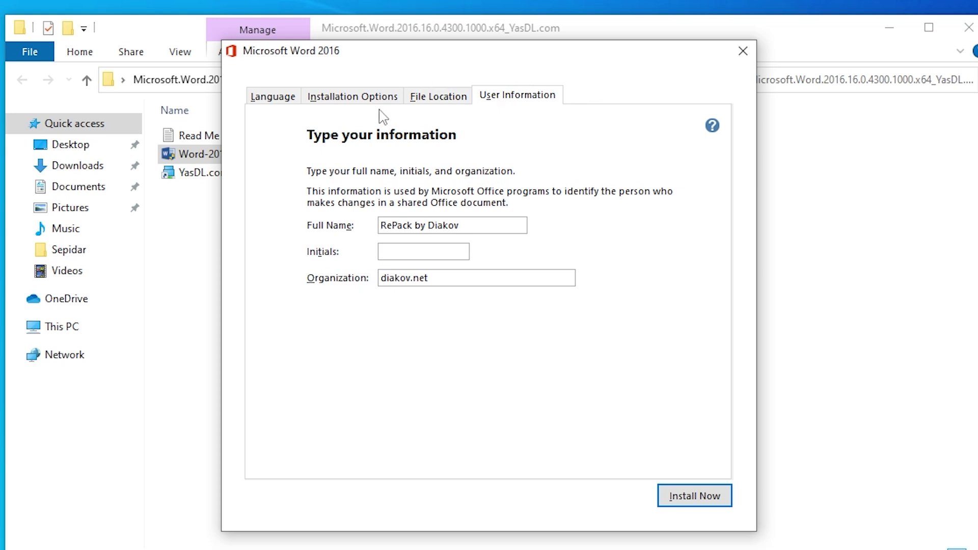
left_click(363, 98)
left_click(262, 98)
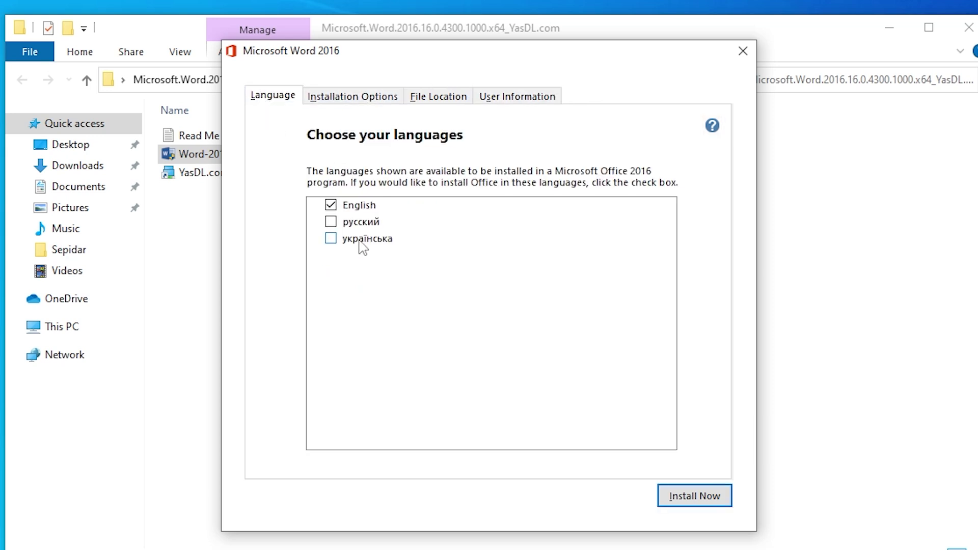
- Install Word 2016 with the English language, close the Office completion window and finish the setup wizard
left_click(712, 497)
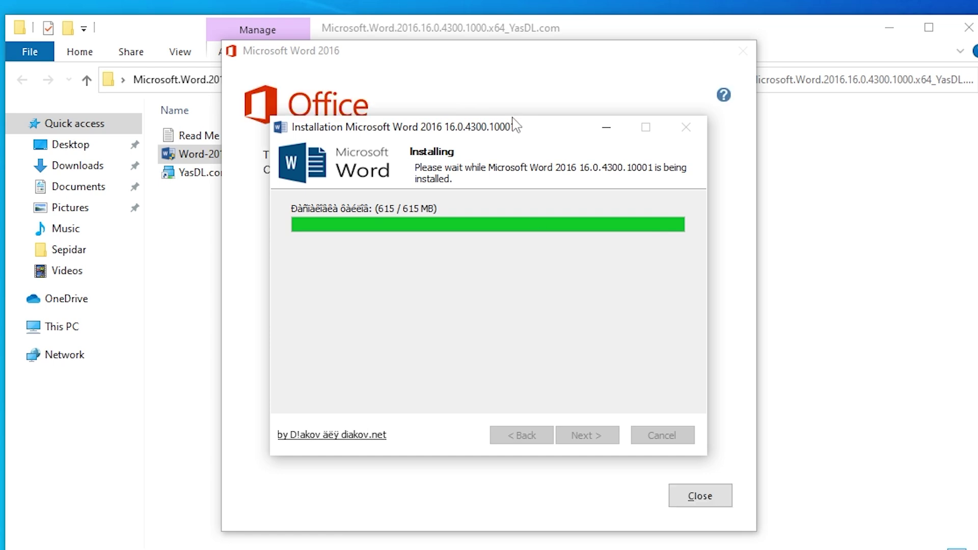
left_click_drag(514, 125, 0, 126)
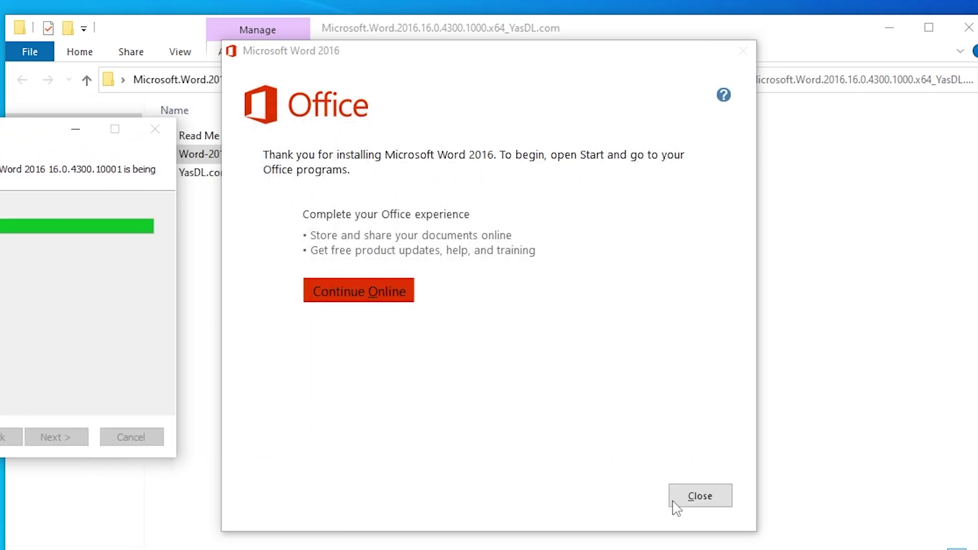
left_click(707, 498)
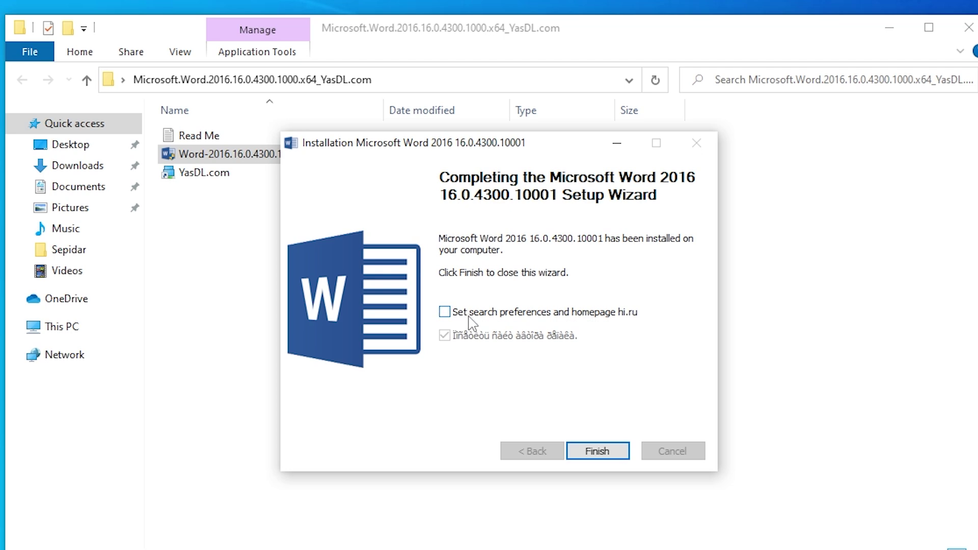
left_click(592, 453)
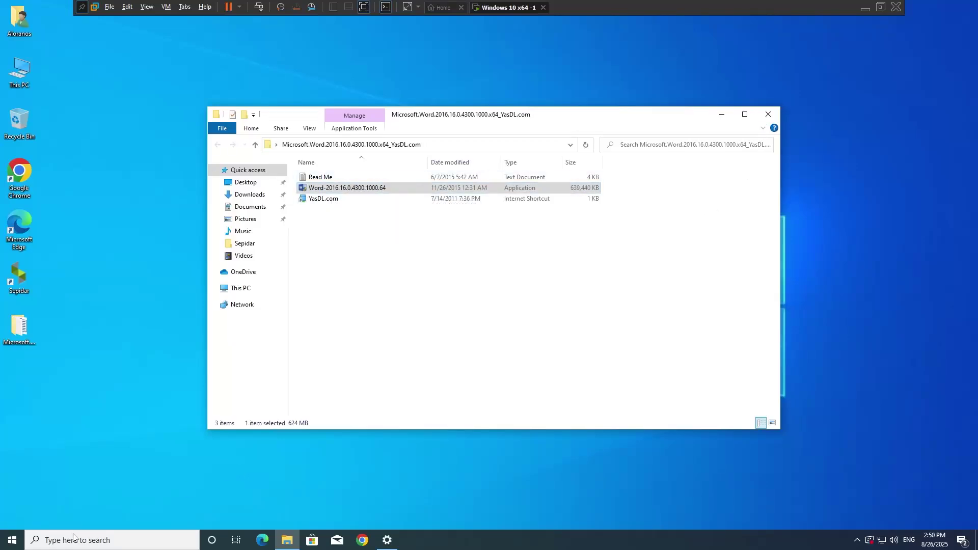
- Search Windows for Word and open the file location of the Word 2016 app
left_click(13, 540)
left_click(72, 543)
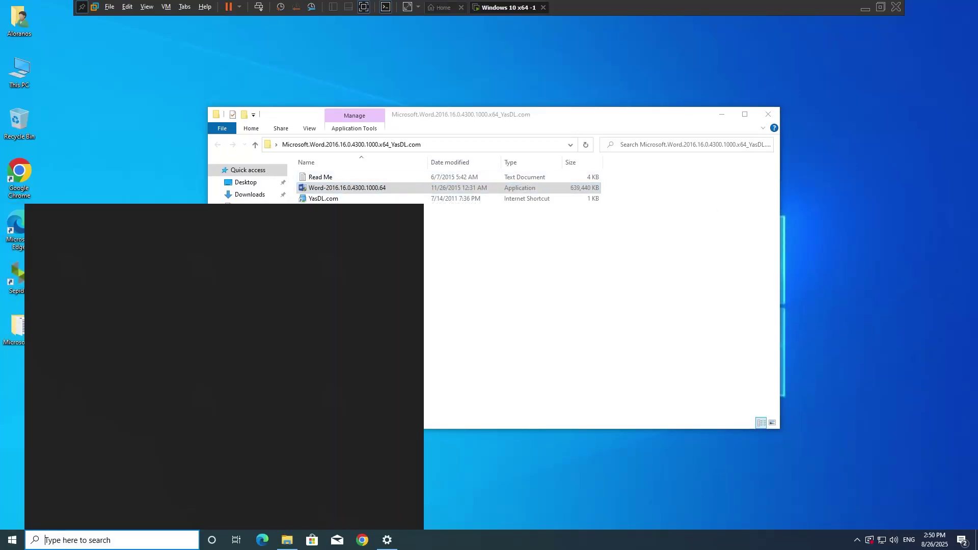
type("woed")
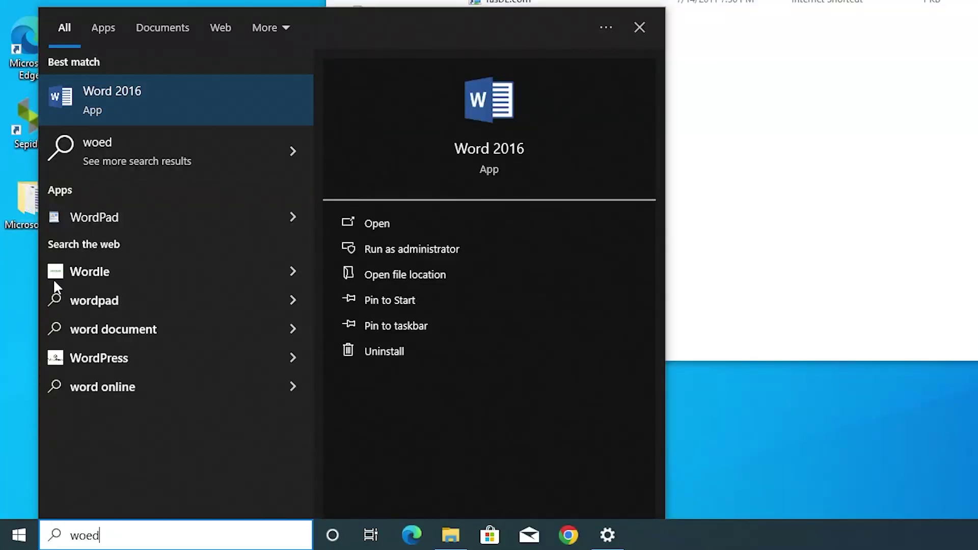
right_click(149, 109)
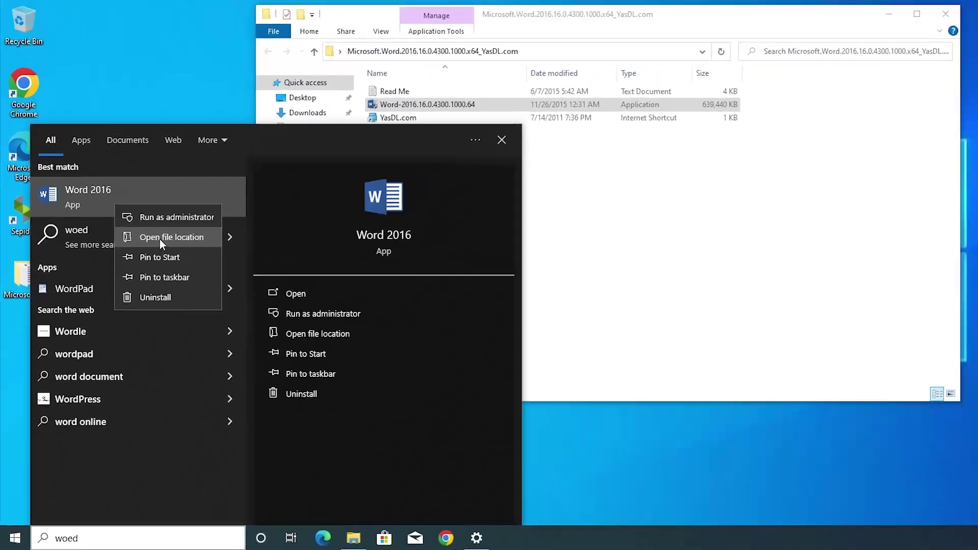
left_click(190, 181)
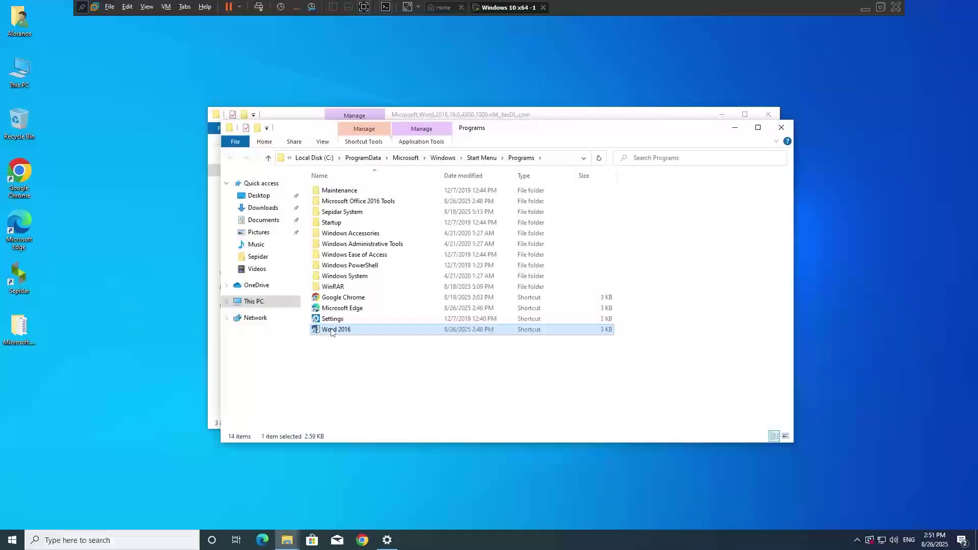
- Try to open the file location of the Word 2016 shortcut, and close the Programs folder
right_click(331, 332)
left_click(355, 347)
right_click(355, 332)
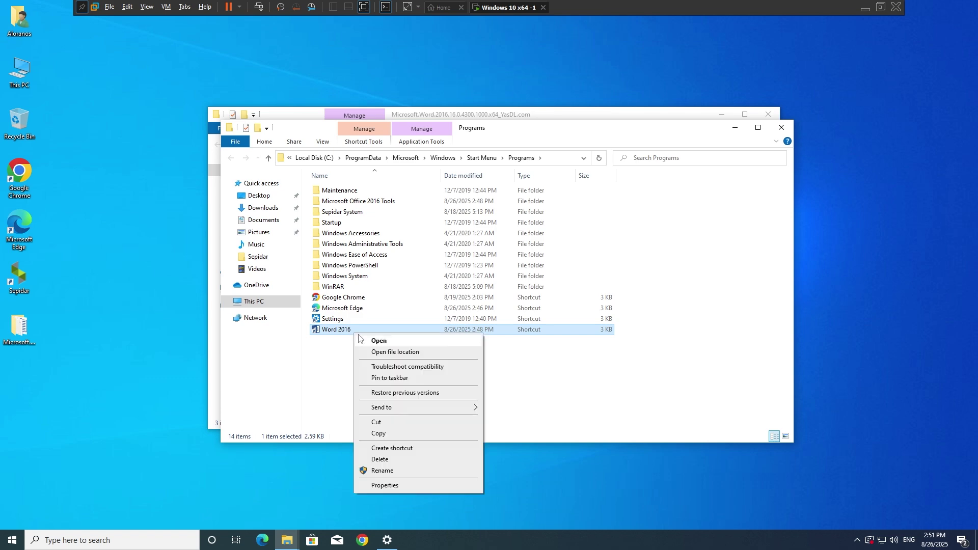
left_click(380, 356)
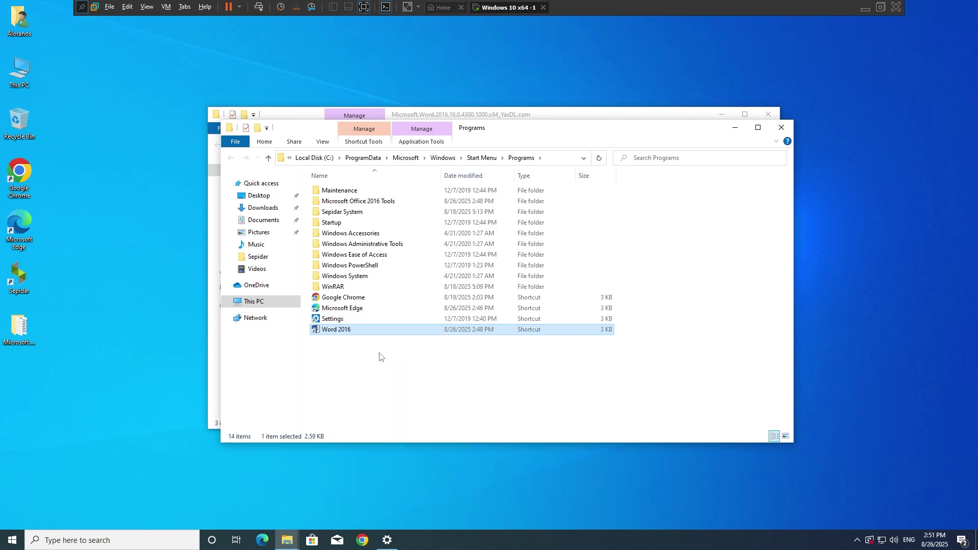
left_click(781, 127)
- Open the Office16 folder under Program Files\Microsoft Office on Local Disk (C:)
double_click(13, 81)
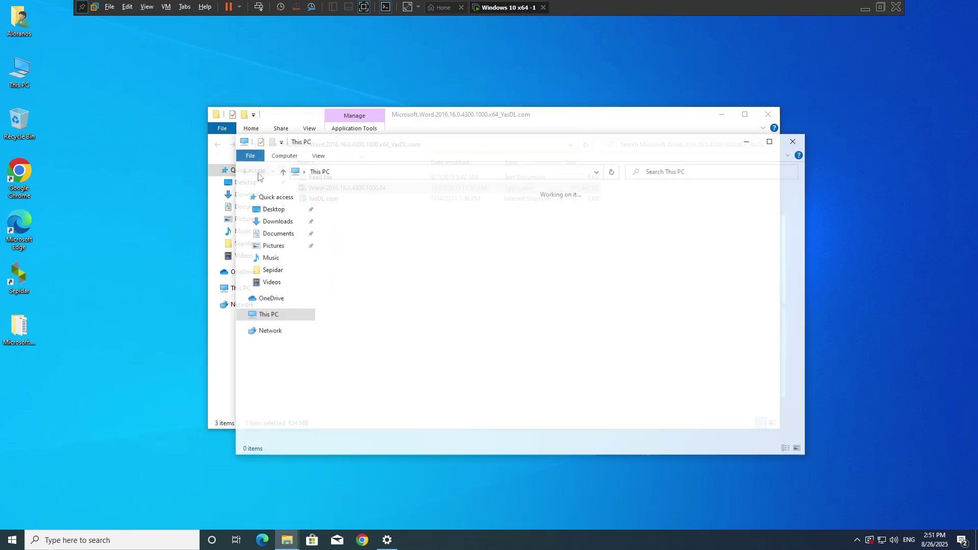
double_click(356, 306)
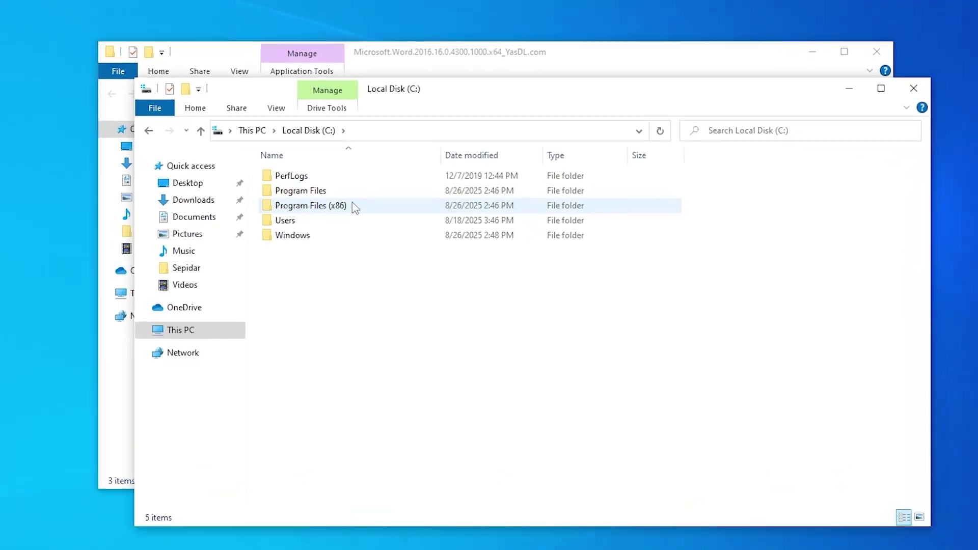
double_click(379, 209)
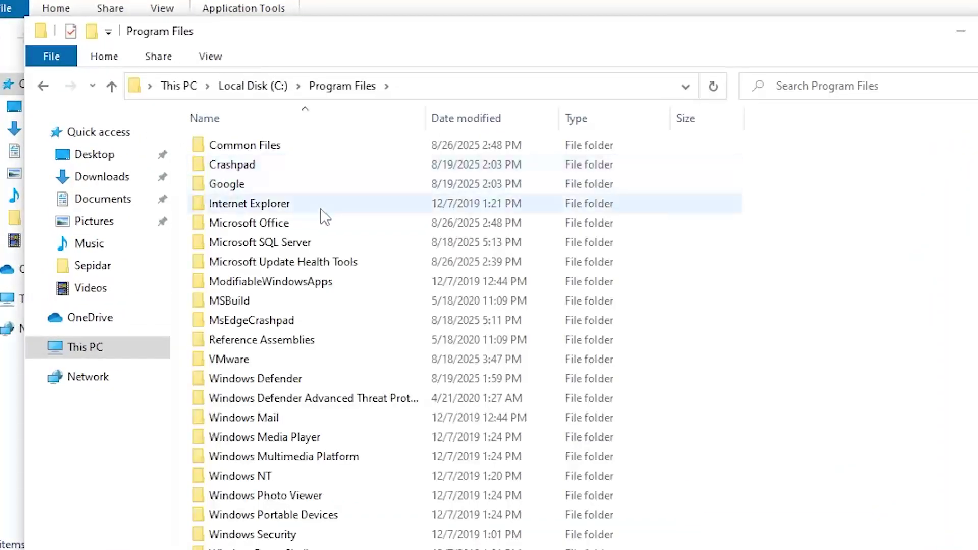
double_click(326, 227)
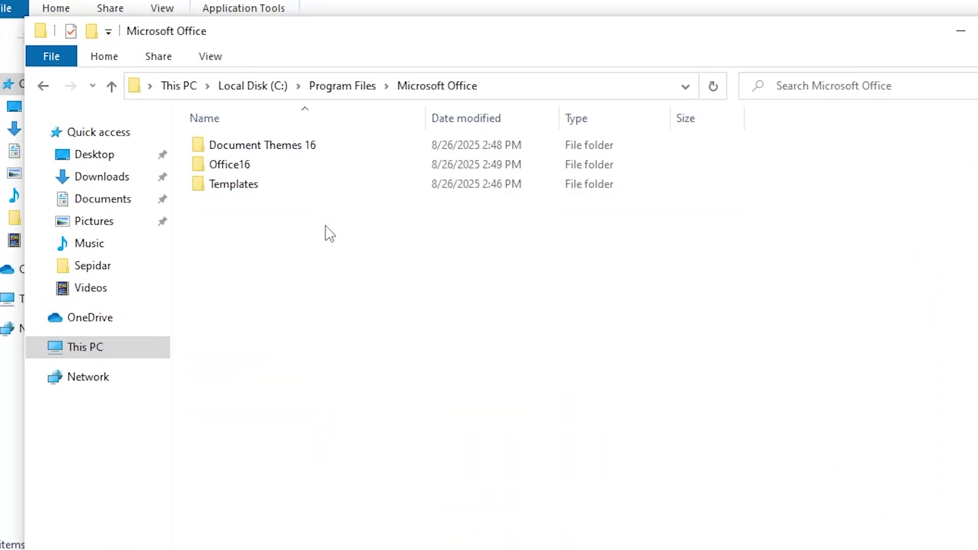
double_click(297, 165)
- Locate the WINWORD application in the Office16 folder, launch it, and close the First things first dialog and Word
scroll(293, 178, "down", 11)
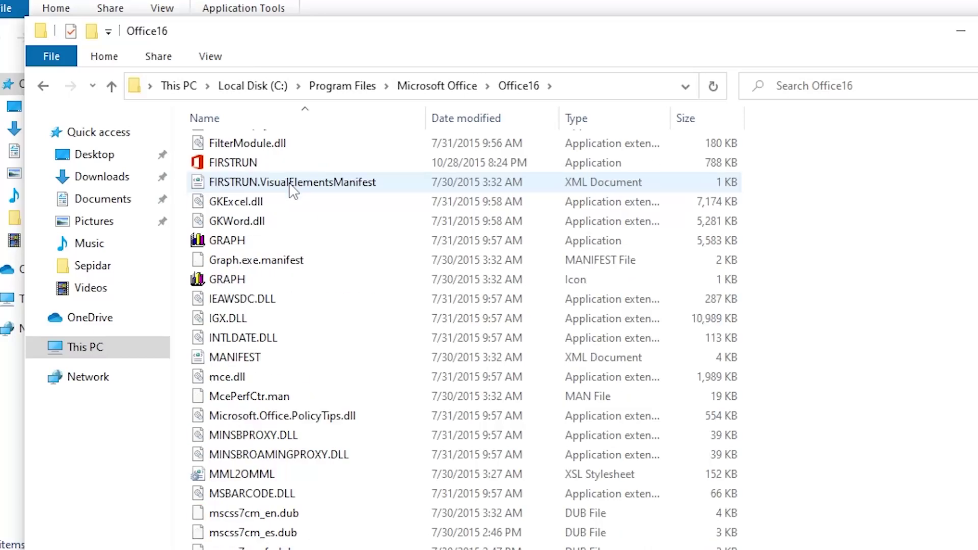
scroll(381, 212, "up", 5)
scroll(382, 212, "down", 20)
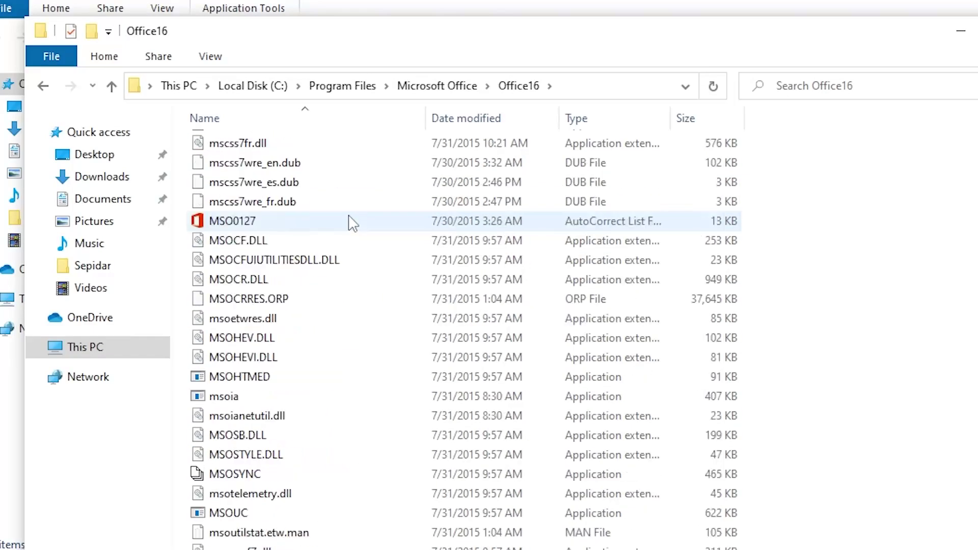
scroll(351, 223, "down", 4)
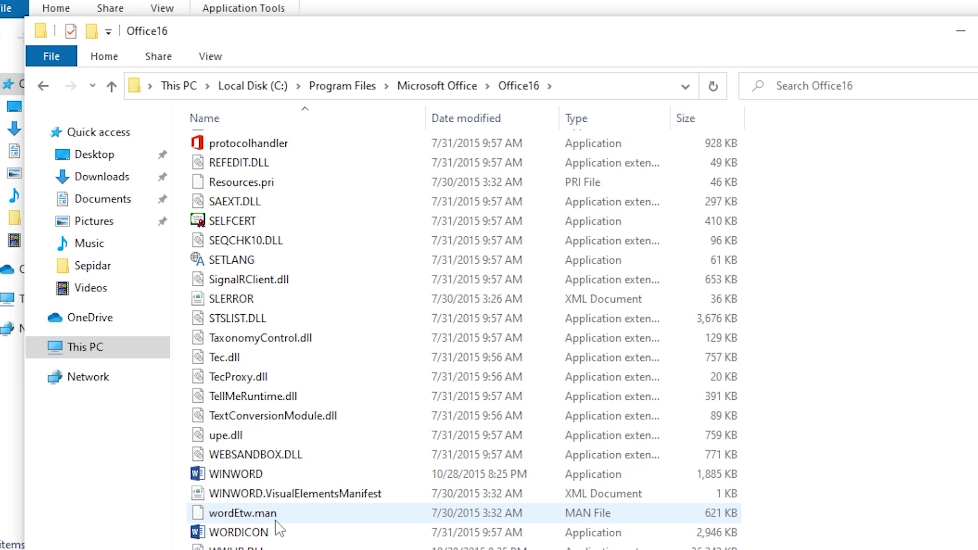
scroll(278, 505, "up", 4)
scroll(280, 506, "down", 4)
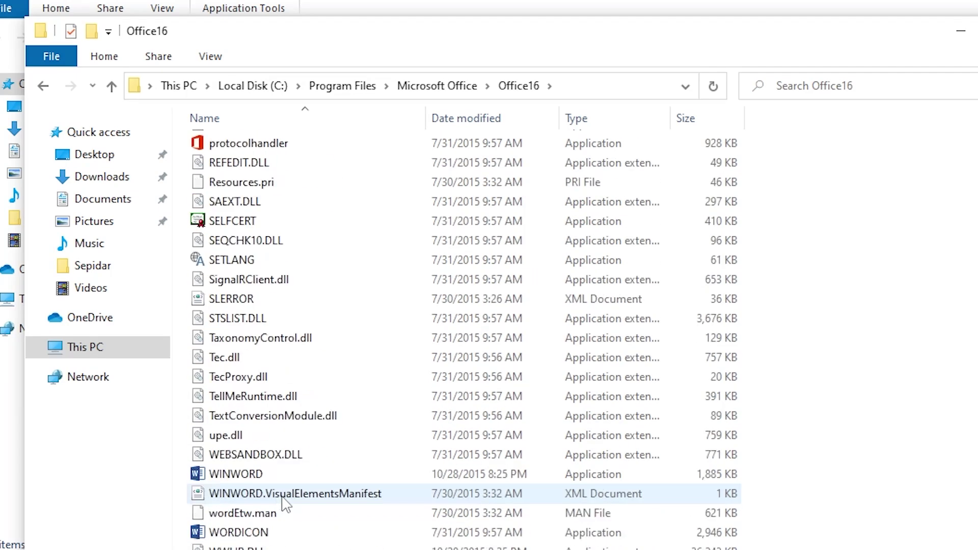
double_click(288, 476)
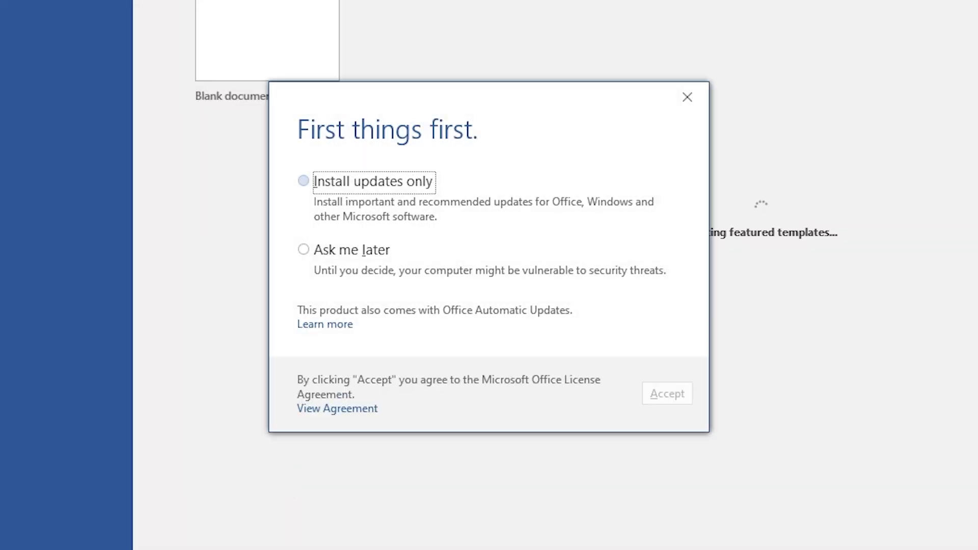
left_click(687, 97)
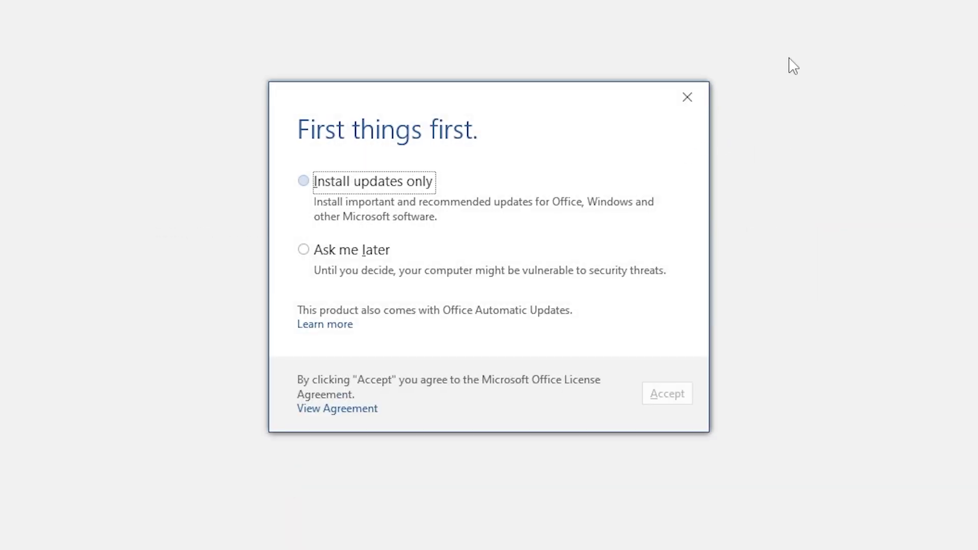
- Create a desktop shortcut for the WINWORD application and close the Office16 folder
right_click(232, 476)
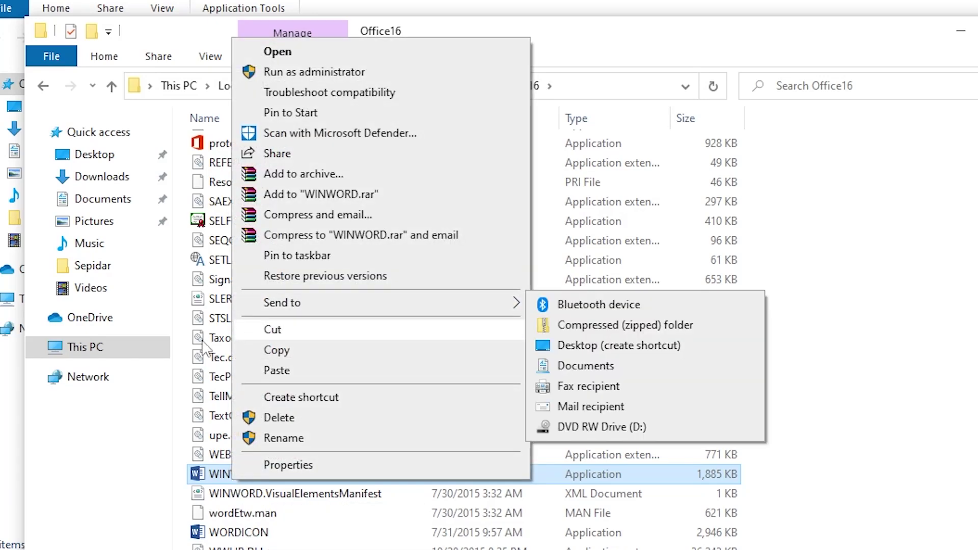
mouse_move(498, 308)
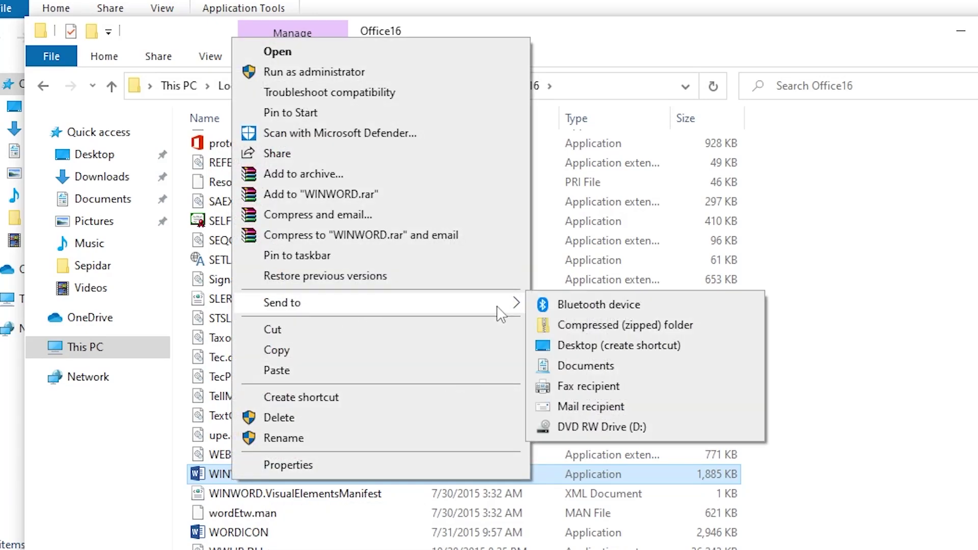
left_click(619, 346)
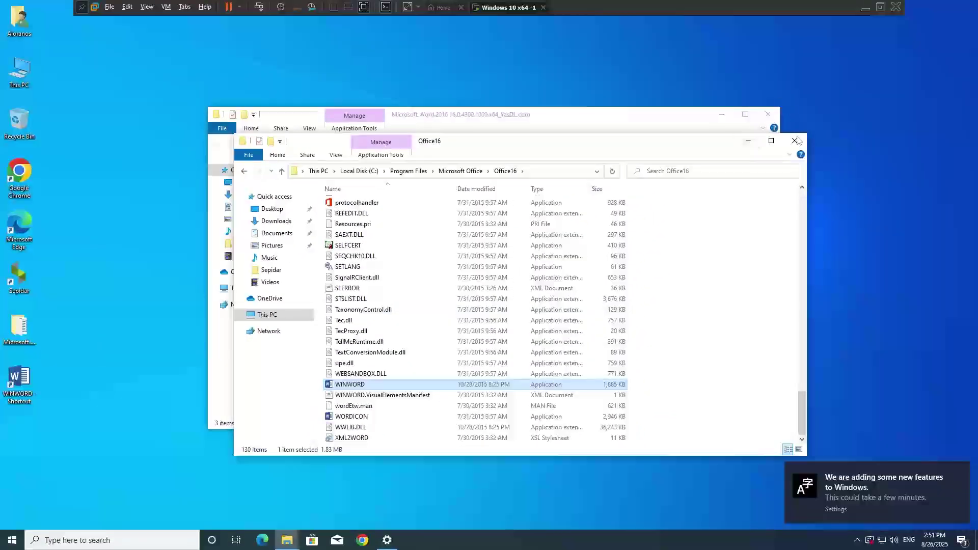
left_click(795, 141)
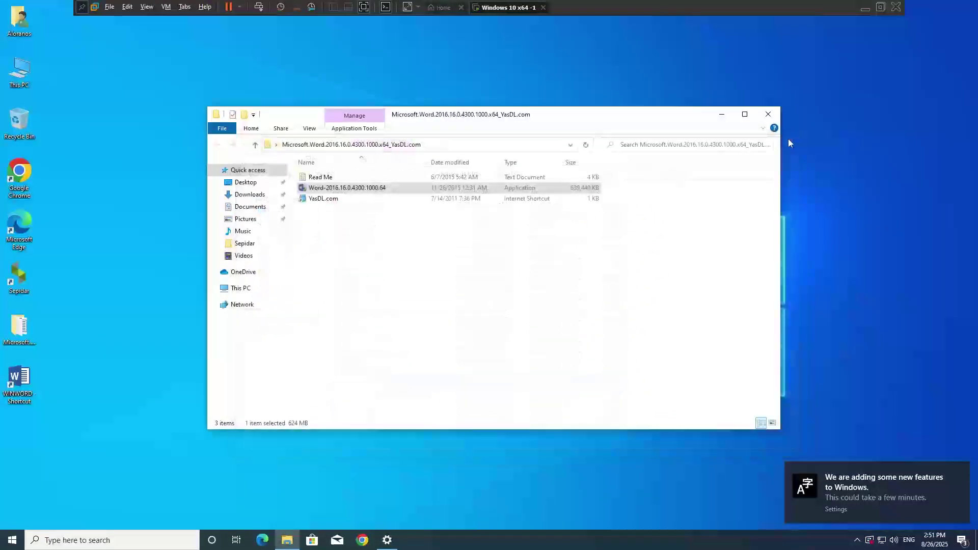
right_click(322, 189)
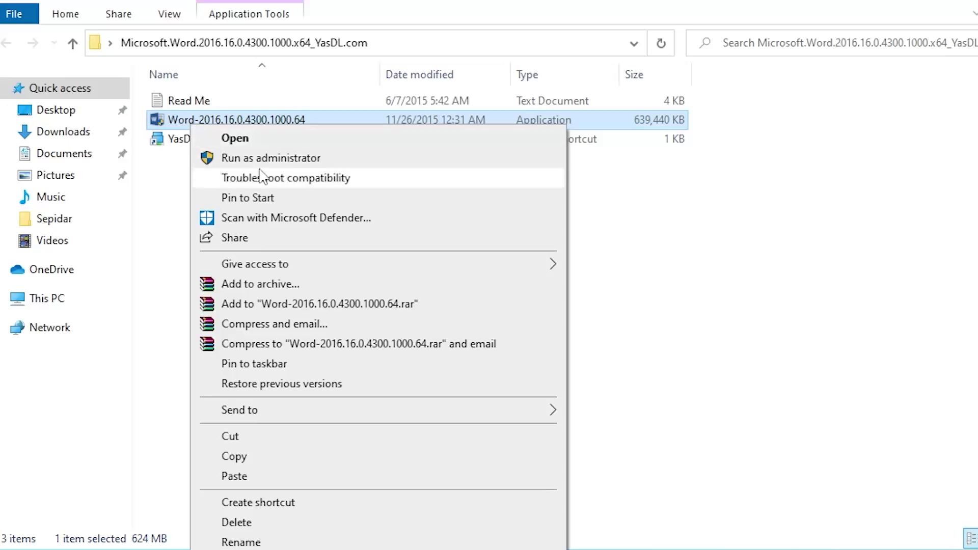
left_click(269, 159)
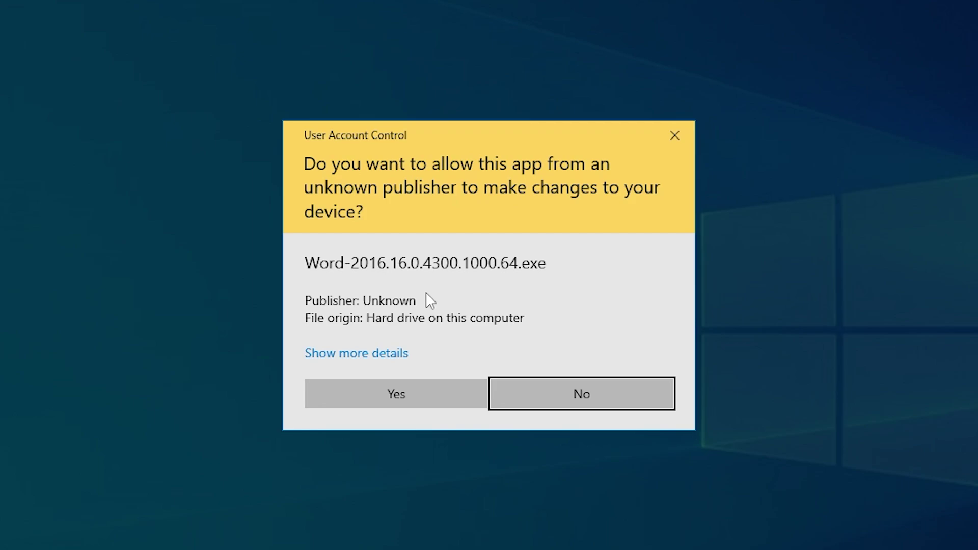
left_click(586, 395)
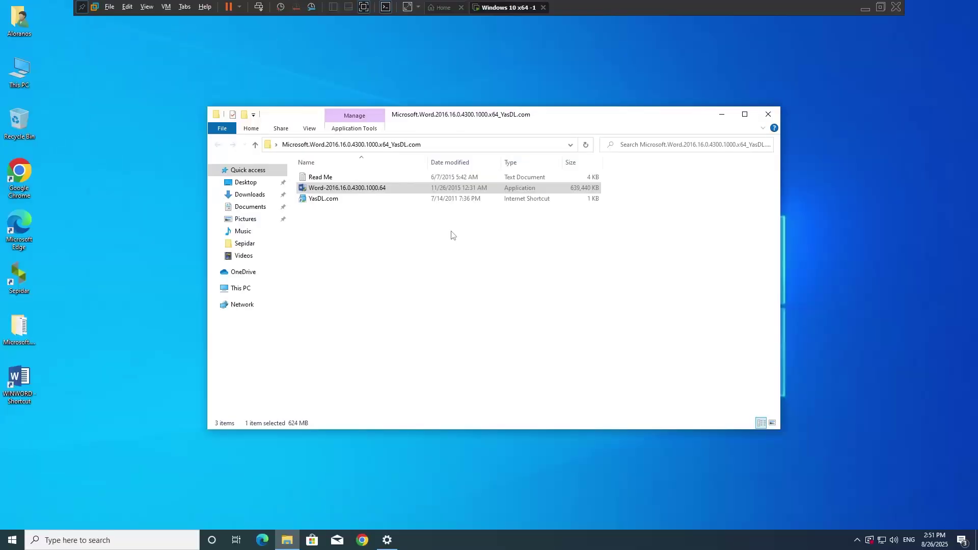
- Open the Virus & threat protection settings of Windows Security from the Update & Security section of Windows Settings
left_click(6, 543)
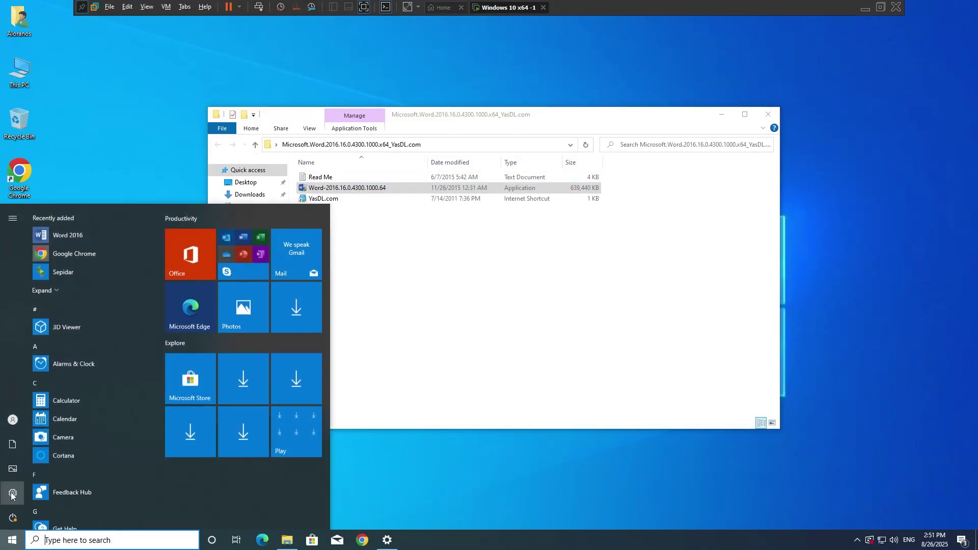
left_click(11, 493)
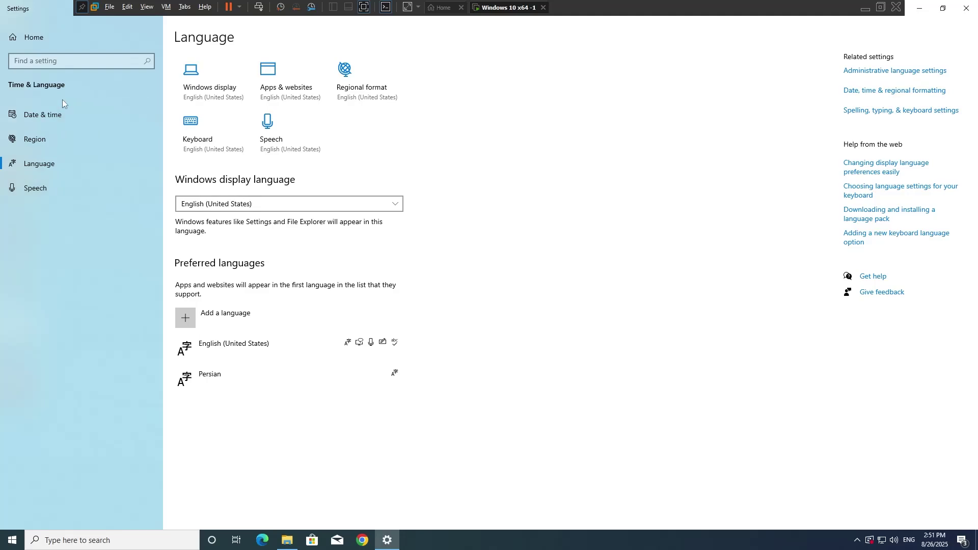
left_click(15, 41)
left_click(455, 217)
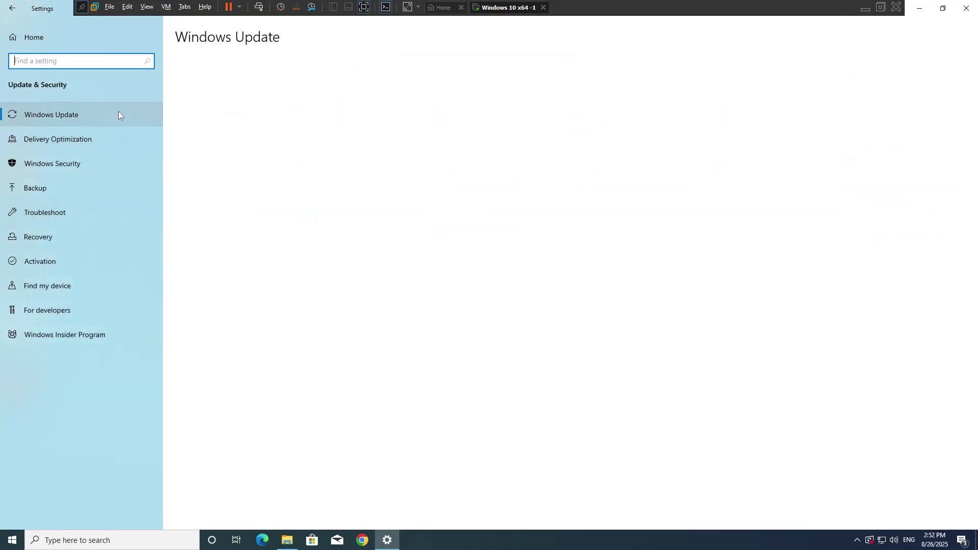
left_click(102, 169)
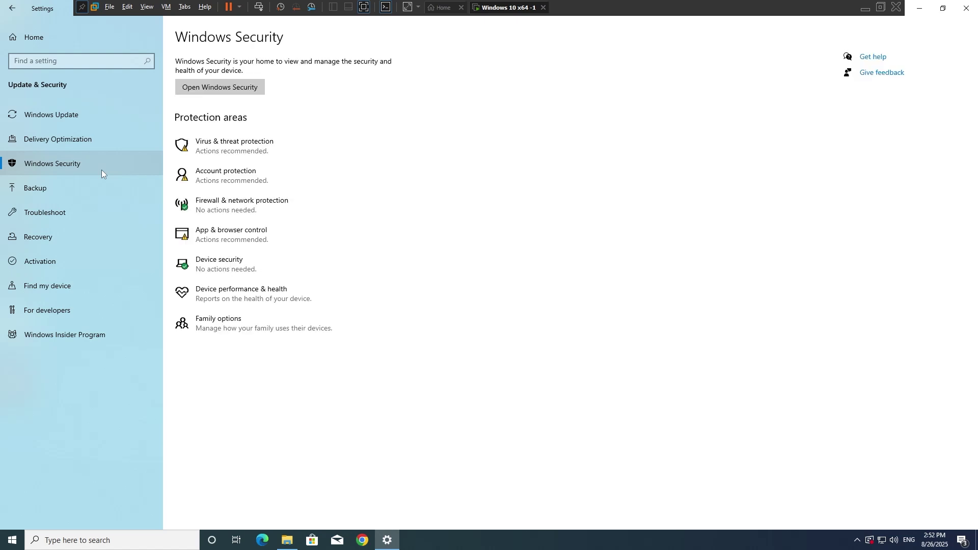
left_click(225, 81)
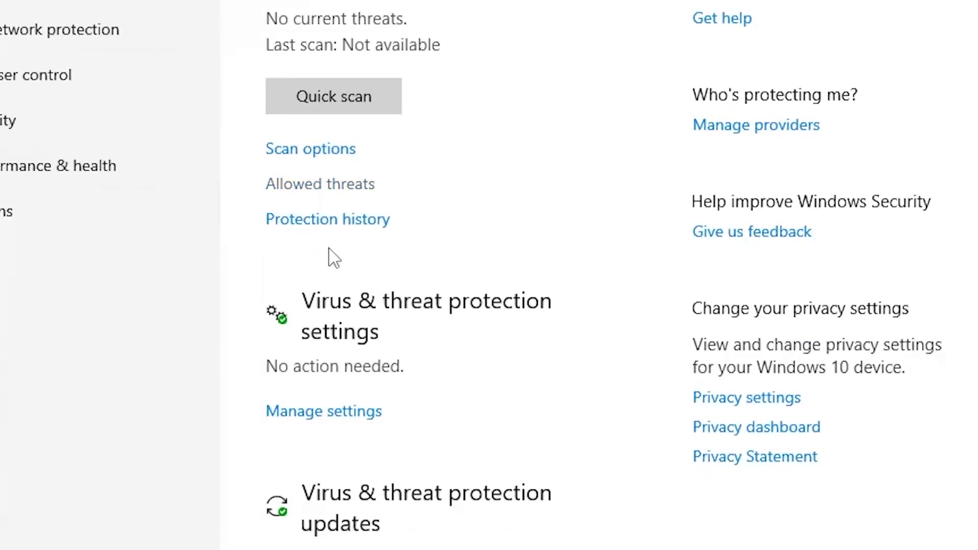
left_click(309, 458)
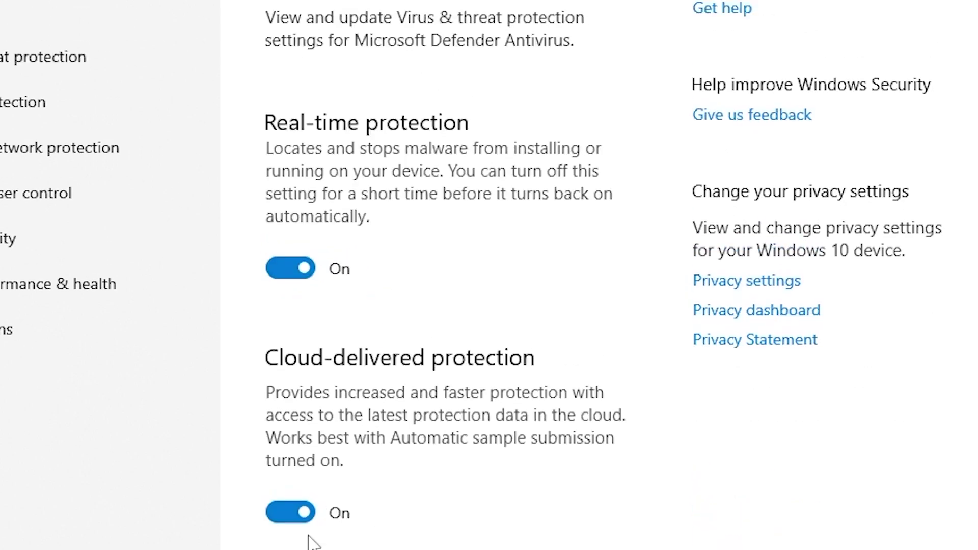
- Turn off Real-time protection, approve the change, and close the Windows Security and Settings windows
left_click(288, 185)
key("alt+y")
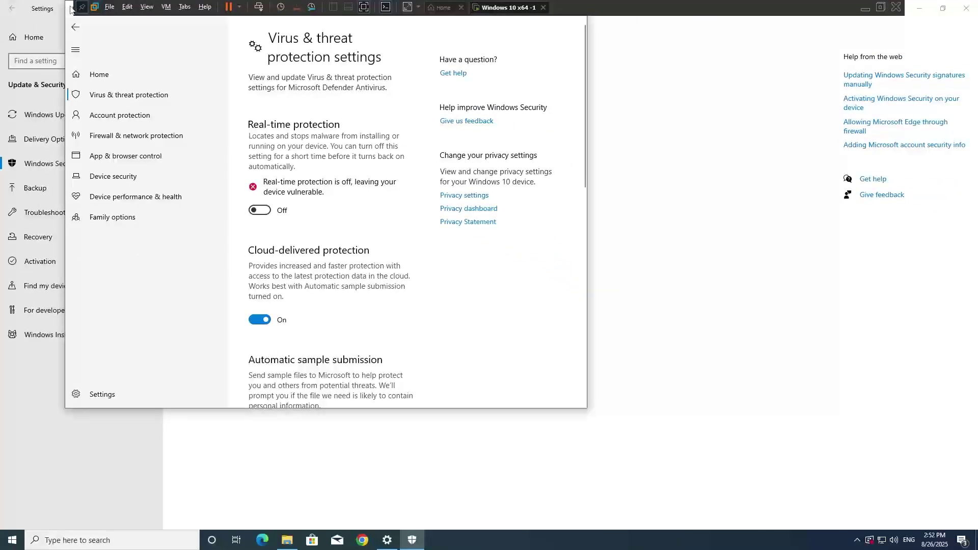
left_click(626, 128)
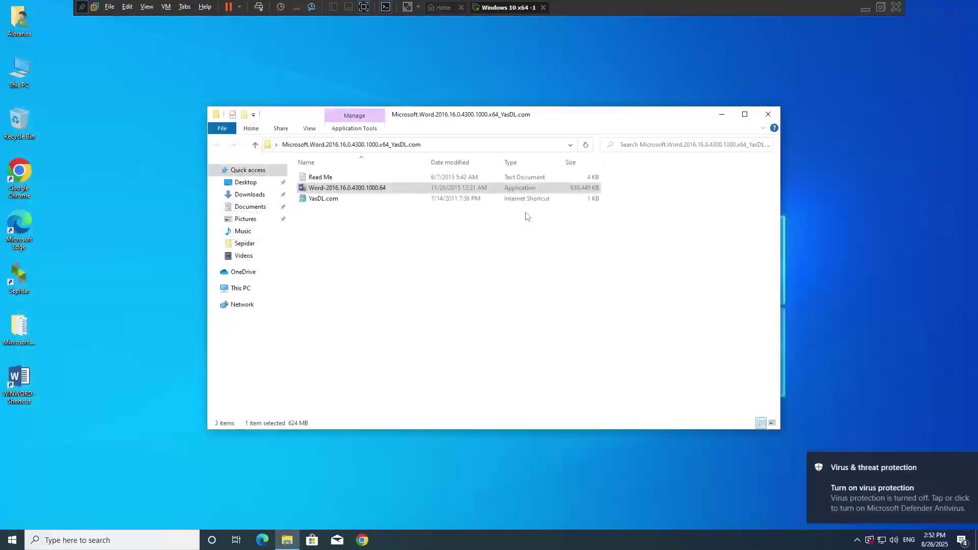
- Run Word-2016.16.0.4300.1000.64 with administrator rights, choose Active Microsoft Word 2016 in the setup, and open the extracted Activator folder
right_click(329, 188)
left_click(372, 210)
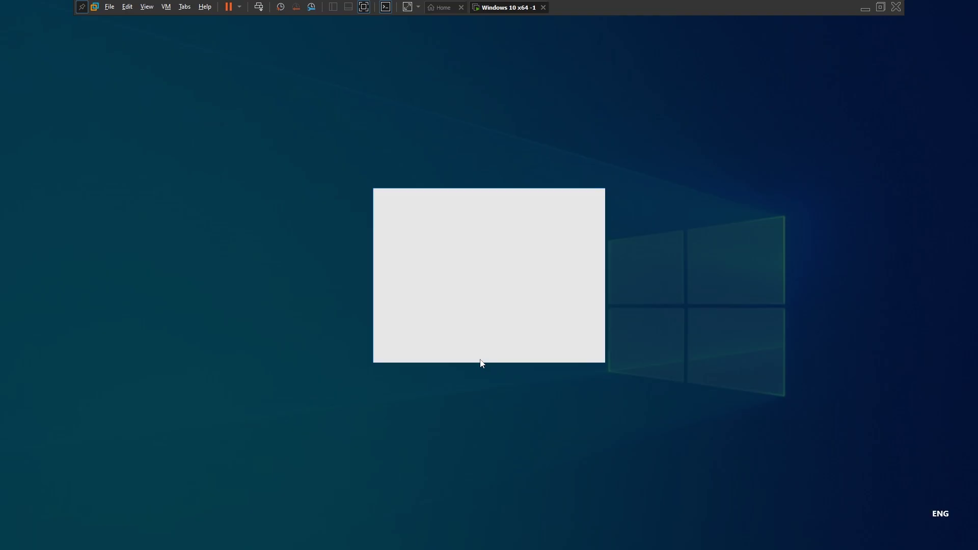
left_click(475, 337)
left_click(637, 513)
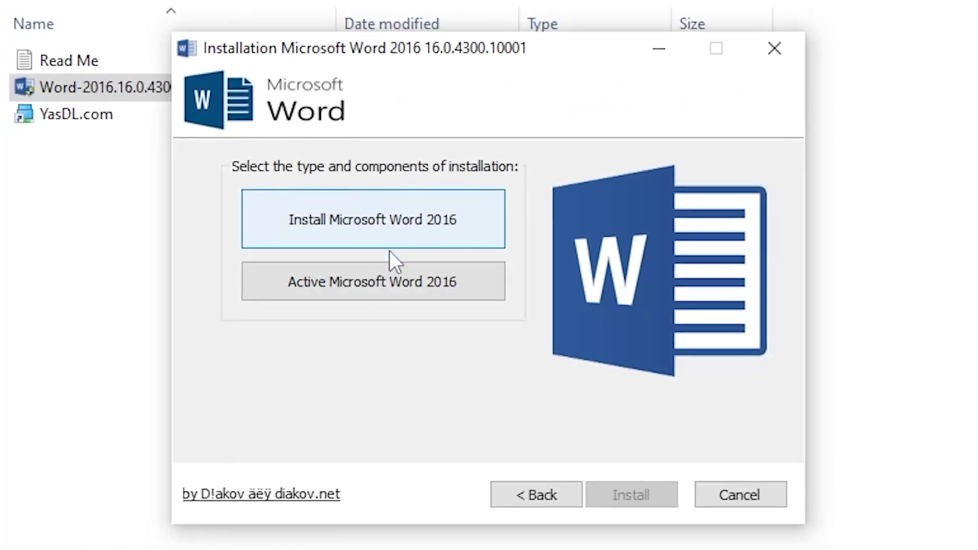
left_click(363, 288)
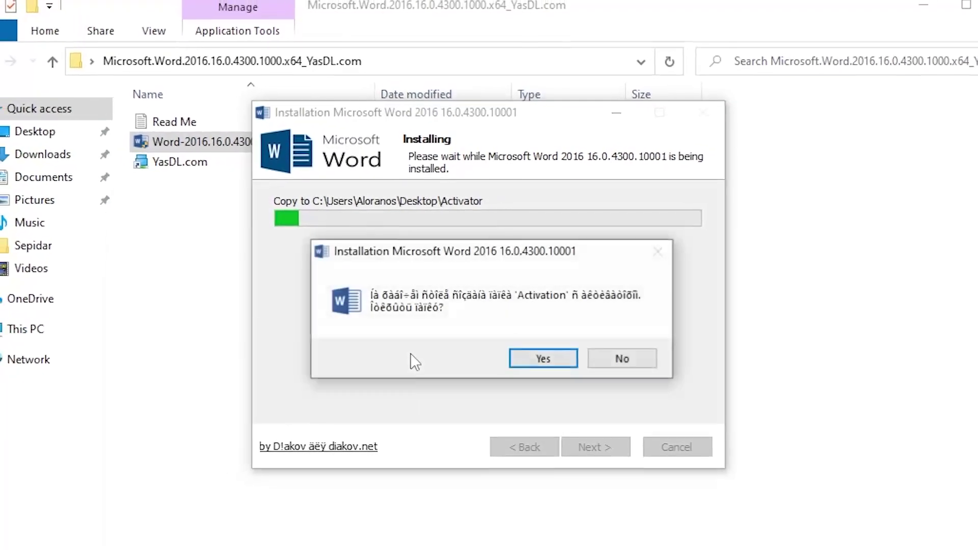
left_click(552, 352)
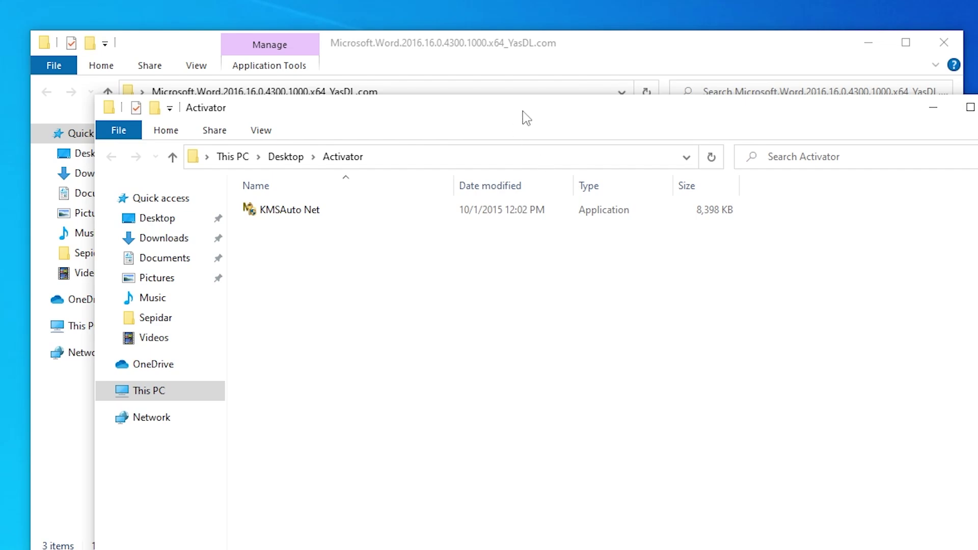
- Dismiss the Program Compatibility Assistant, run KMSAuto Net from the Activator folder with administrator rights, and allow it to make changes
mouse_move(526, 118)
left_mouse_down()
mouse_move(851, 330)
mouse_move(579, 129)
mouse_move(525, 108)
left_mouse_up()
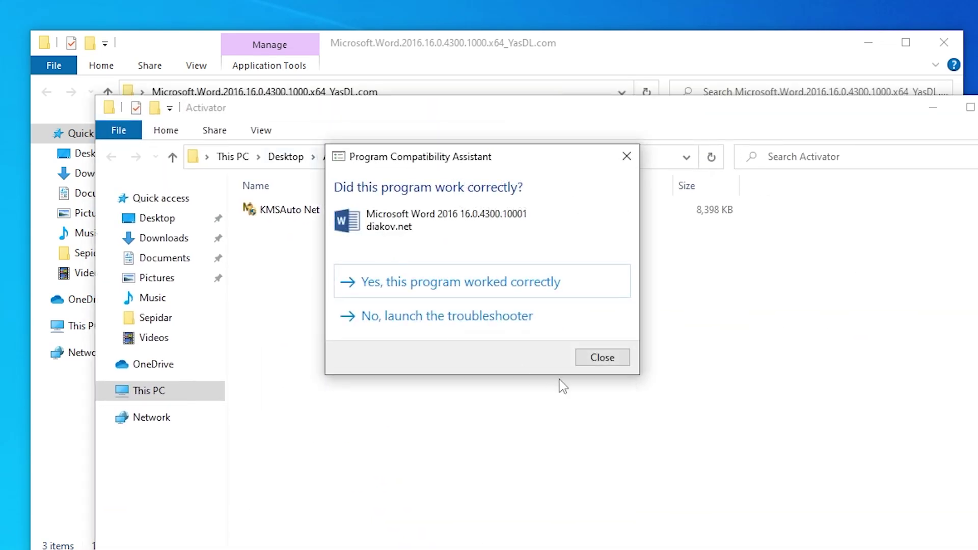
left_click(595, 358)
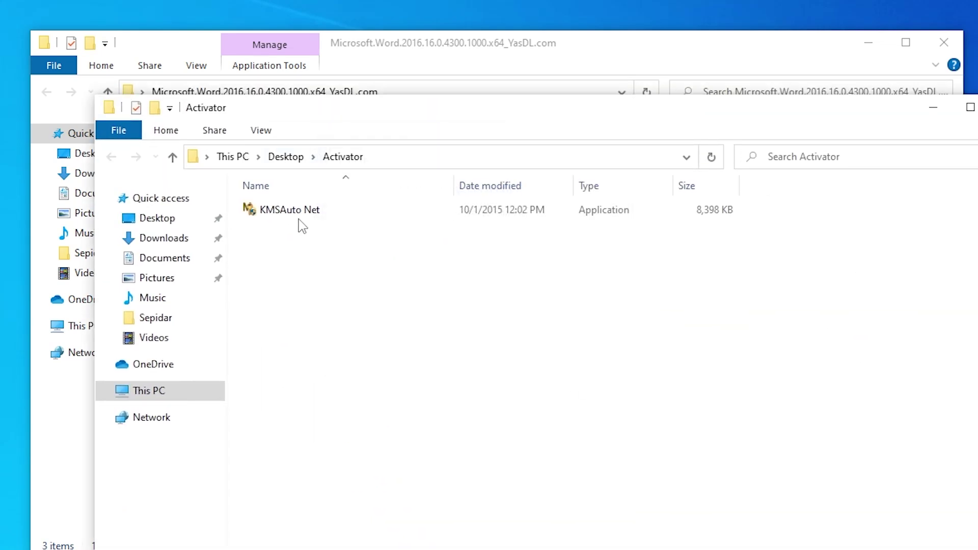
left_click(294, 212)
right_click(294, 212)
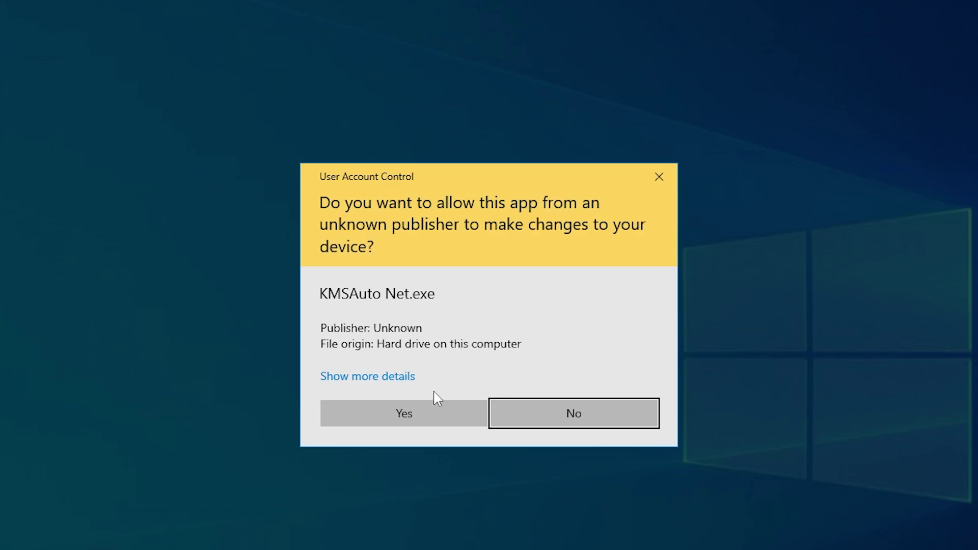
left_click(441, 413)
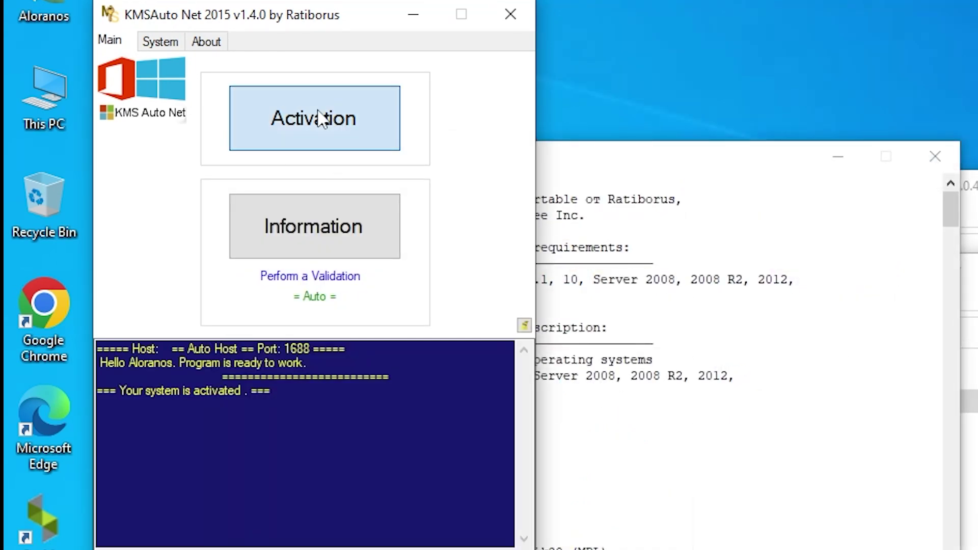
- Run the Activate Office operation in KMSAuto Net and highlight the final line of its execution log
left_click(321, 118)
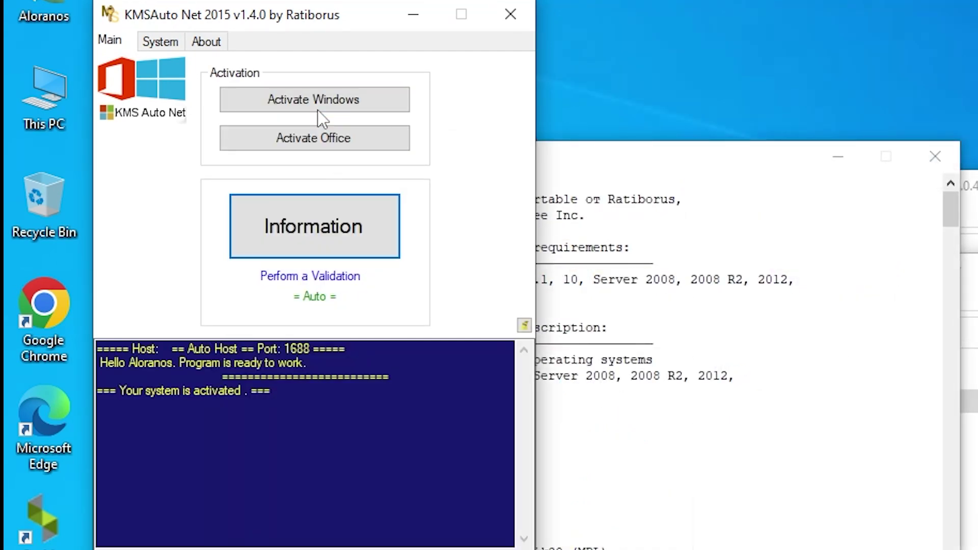
left_click(361, 145)
left_click(361, 146)
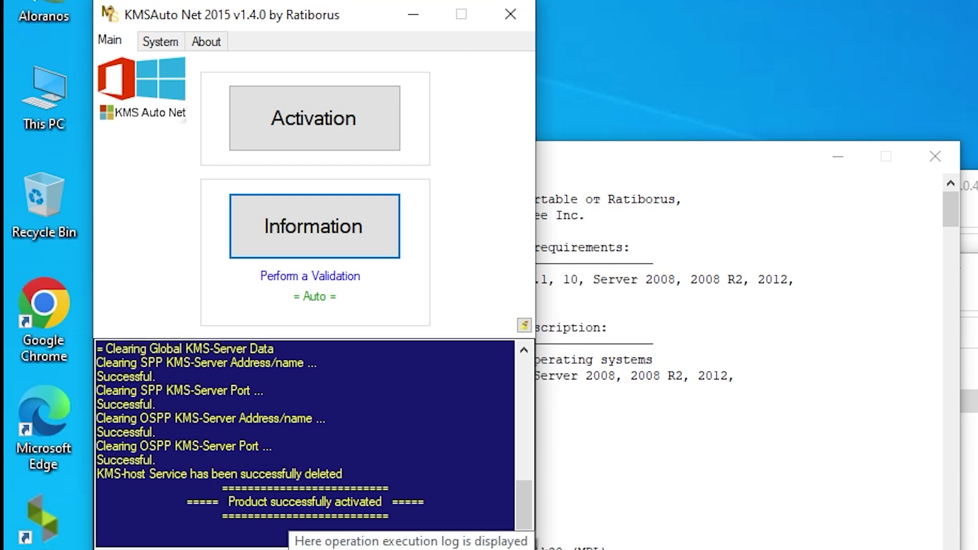
left_click_drag(222, 502, 392, 501)
- Close the remaining activator and Microsoft.Word.2016 folder windows and refresh the desktop
left_click(57, 147)
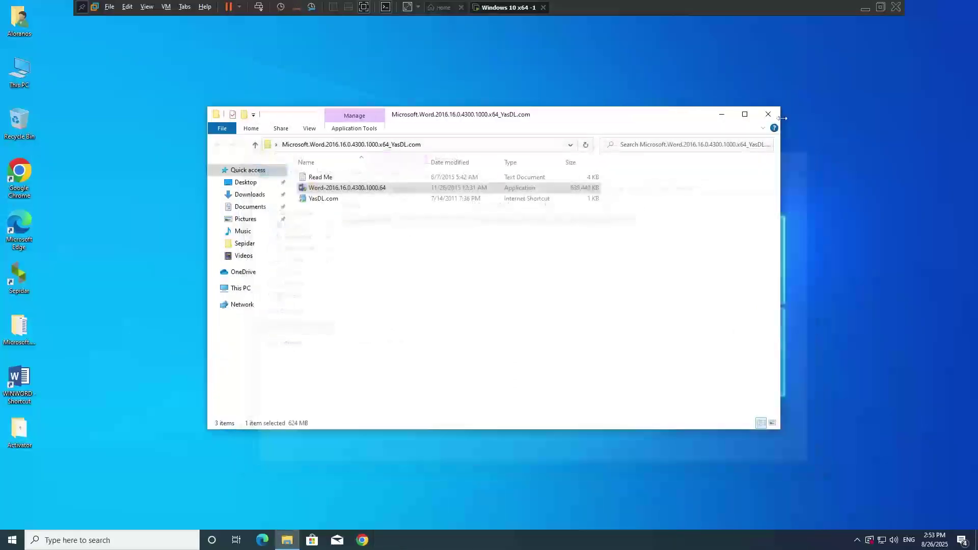
left_click(769, 114)
right_click(480, 169)
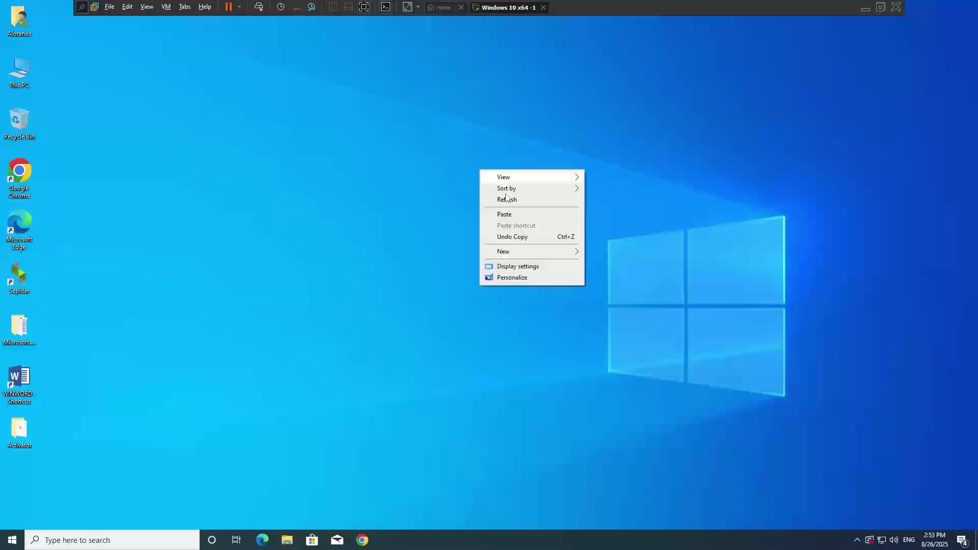
left_click(507, 199)
- Open Word from its desktop shortcut, accept the first-run dialog with Ask me later, create a blank document, and close Word
double_click(19, 392)
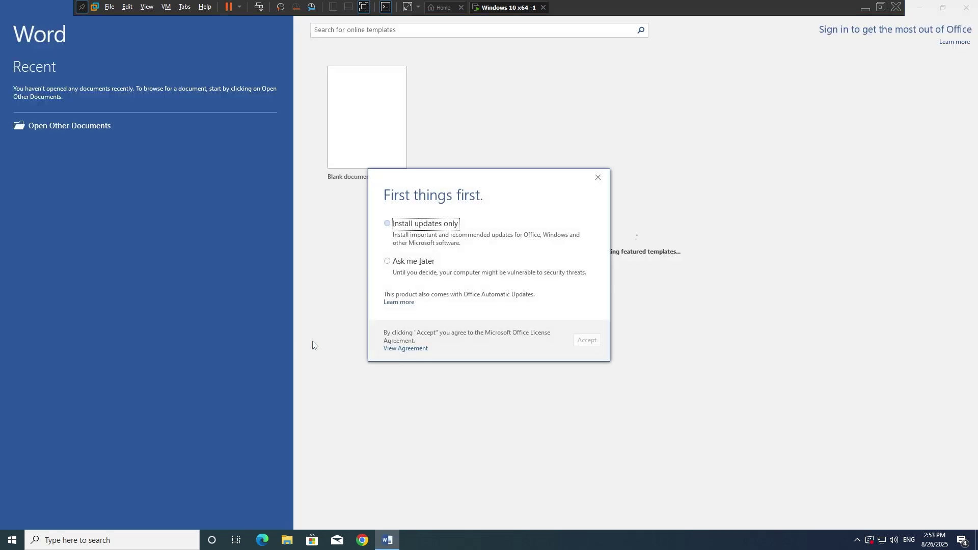
left_click(406, 261)
left_click(587, 340)
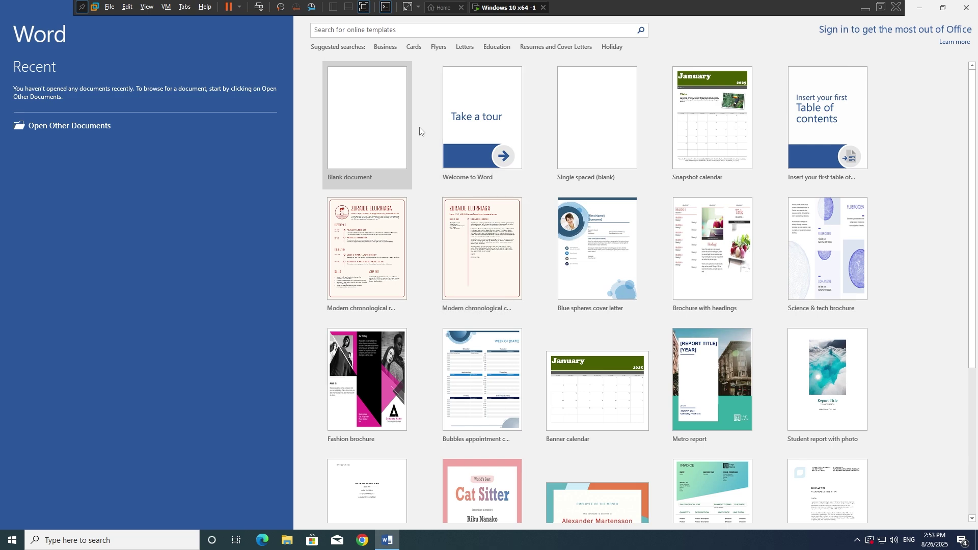
left_click(369, 126)
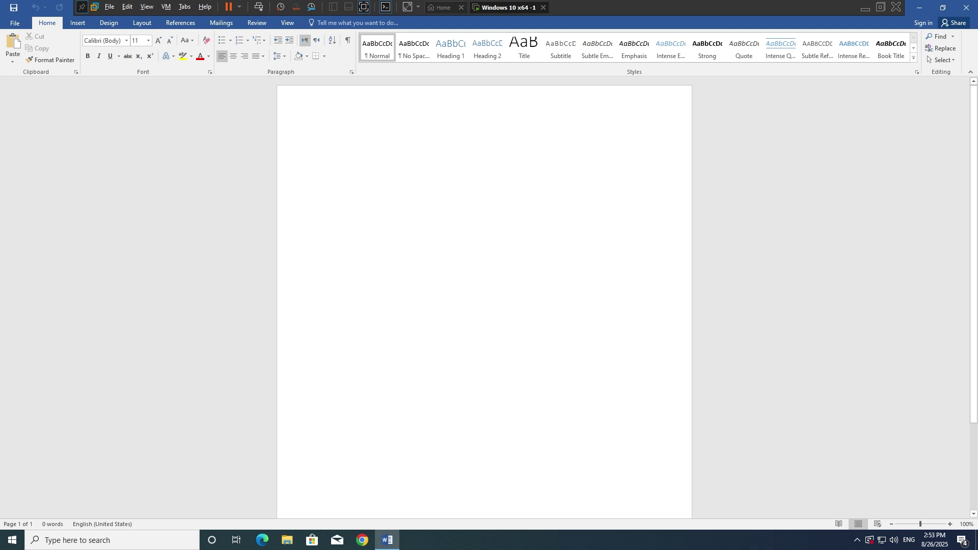
left_click(964, 5)
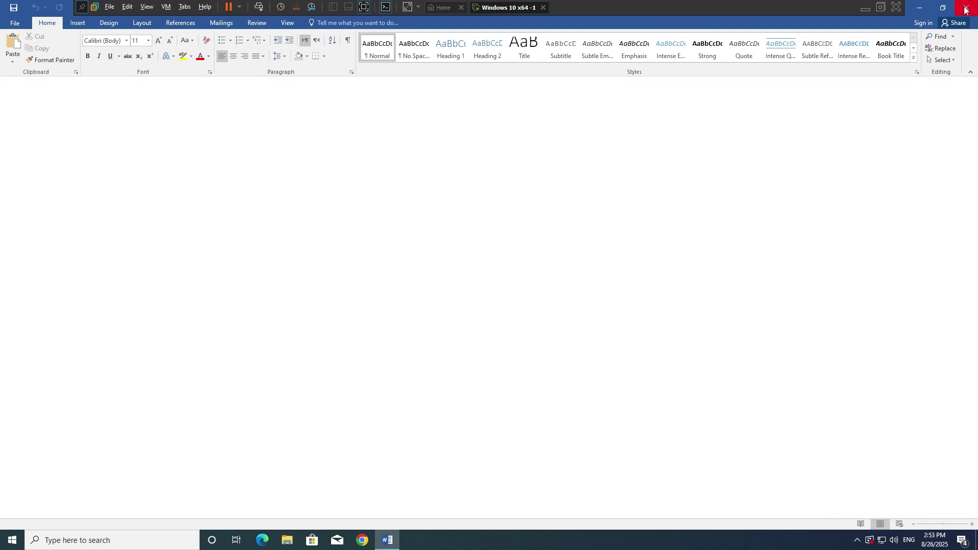
right_click(433, 208)
left_click(463, 237)
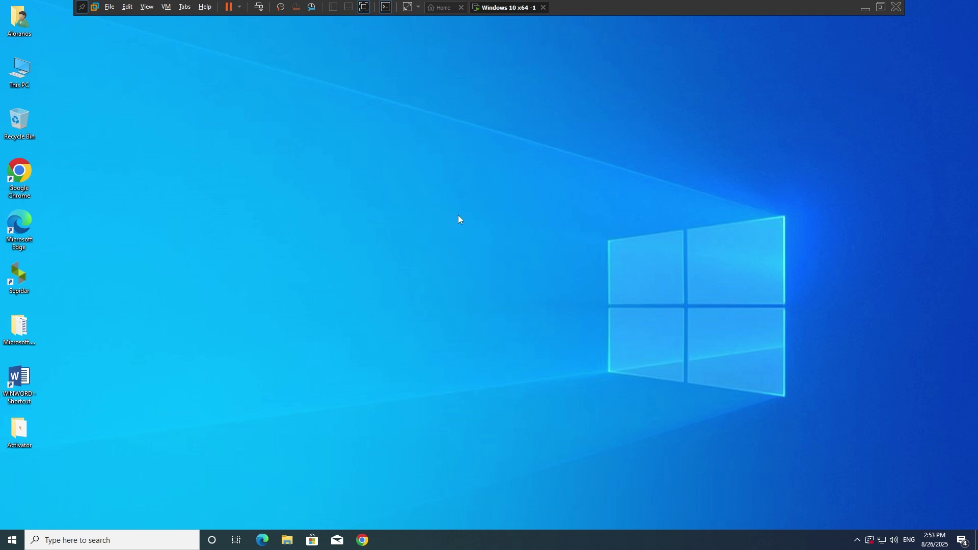
right_click(458, 214)
left_click(481, 242)
right_click(426, 216)
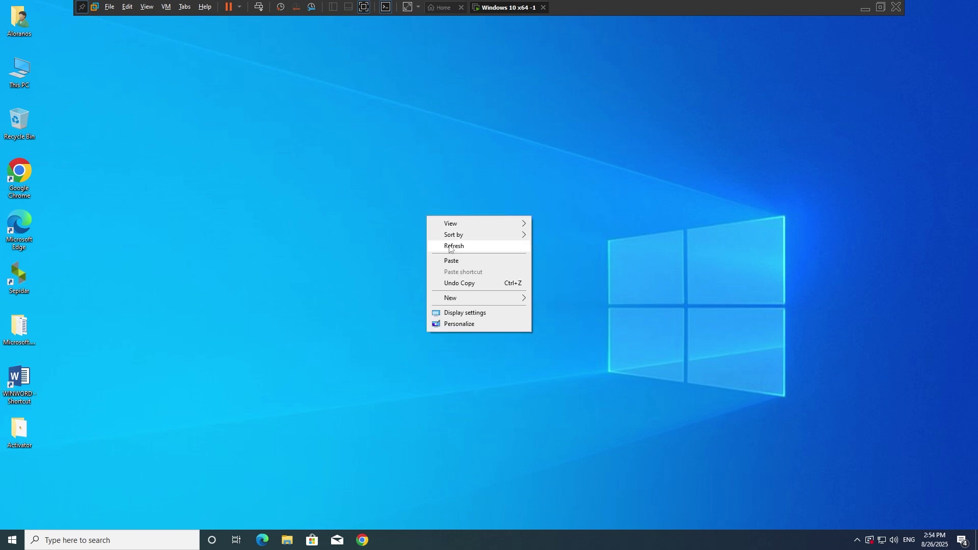
left_click(450, 246)
right_click(449, 246)
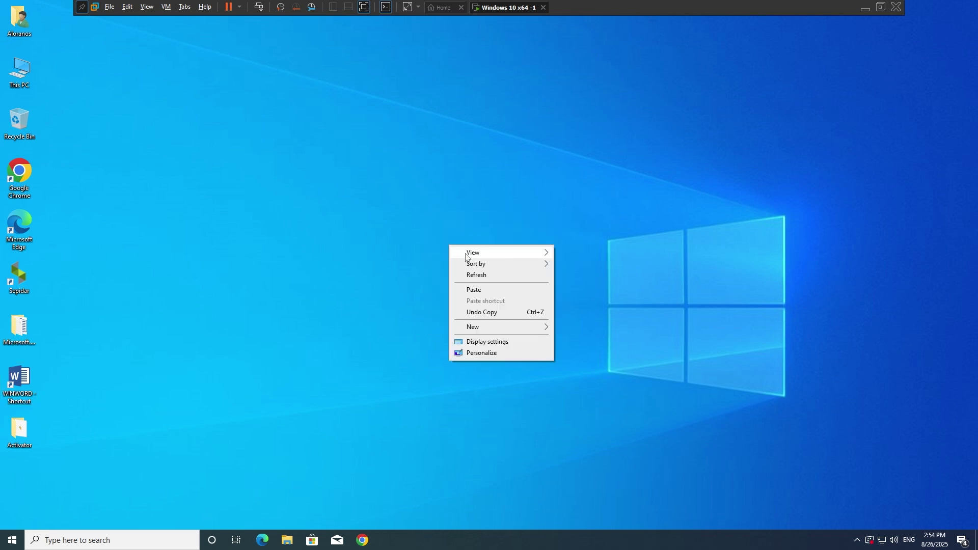
left_click(485, 278)
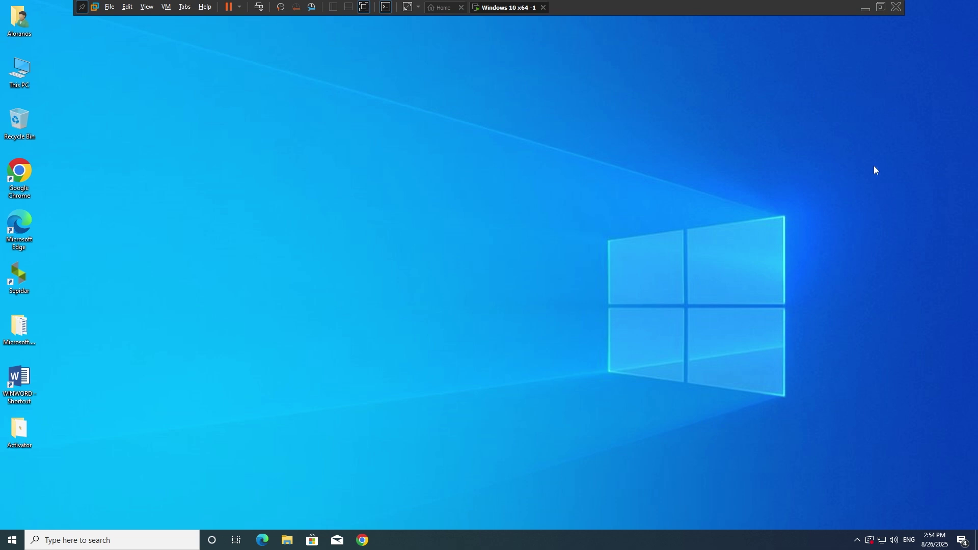
left_click(865, 10)
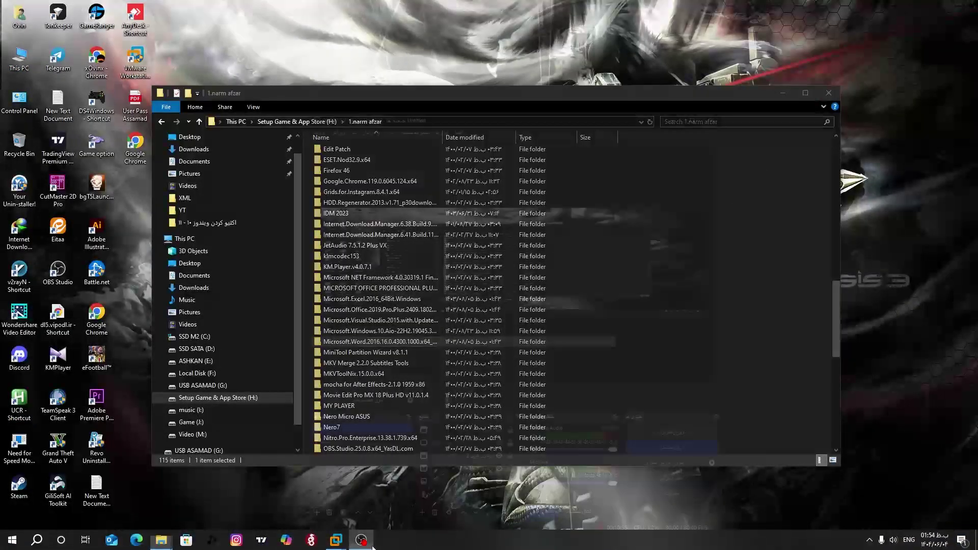